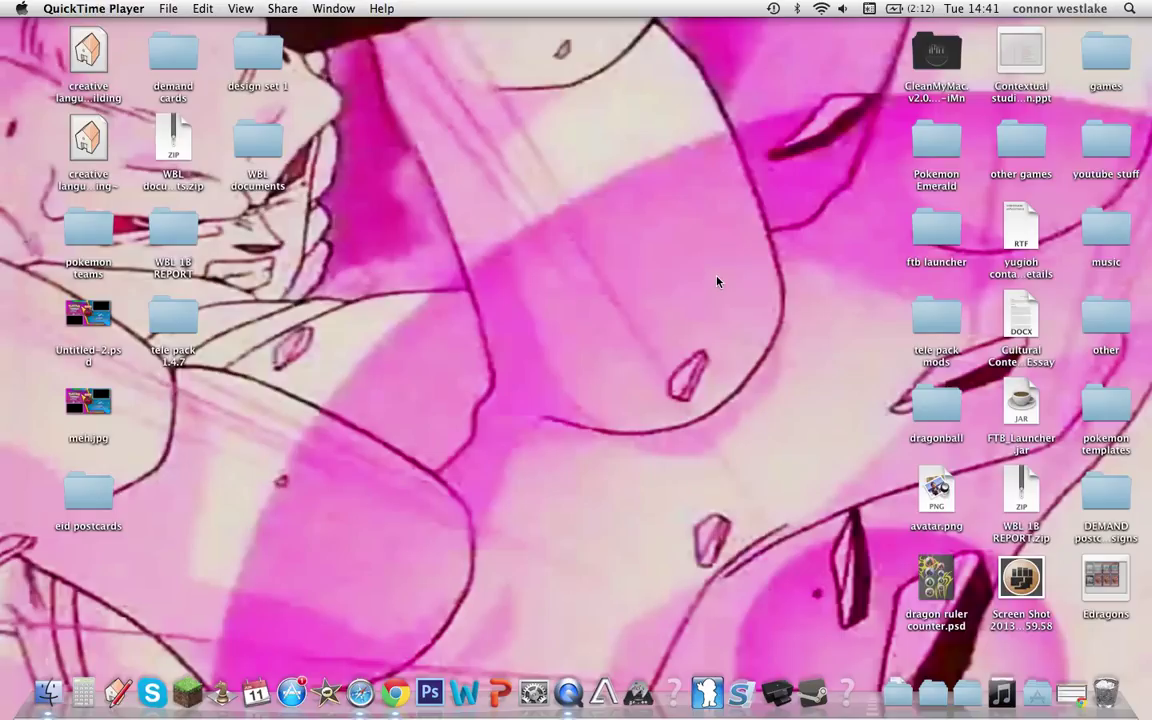
Check the Mac's Bluetooth devices for the PLAYSTATION(R)3 Controller connection
{"action": "left_click", "coordinate": [798, 10]}
{"action": "mouse_move", "coordinate": [858, 142]}
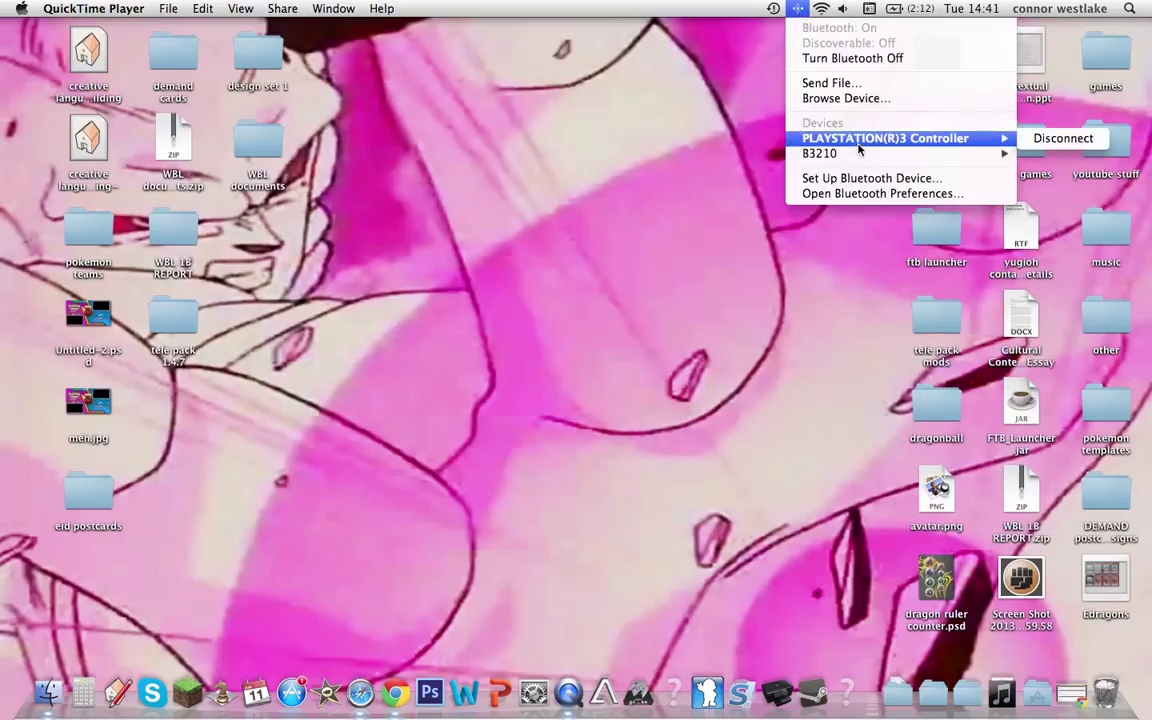
{"action": "left_click", "coordinate": [684, 177]}
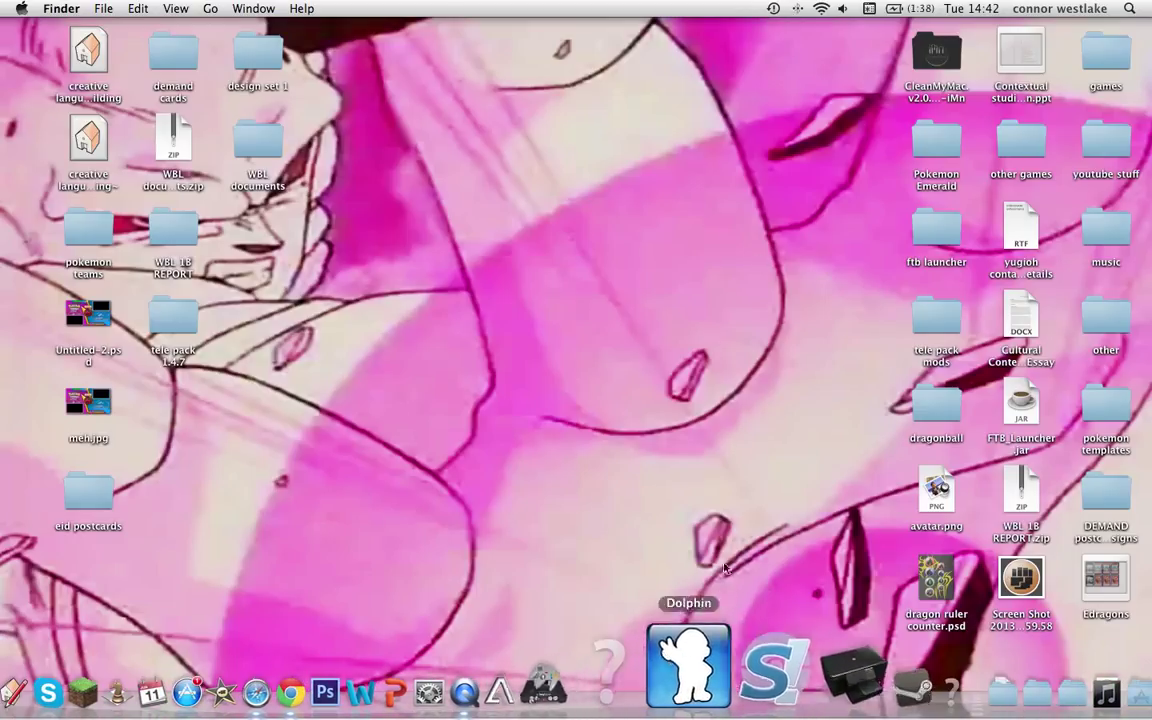
Open Dolphin and launch Super Mario Sunshine from the game list
{"action": "left_click", "coordinate": [705, 690]}
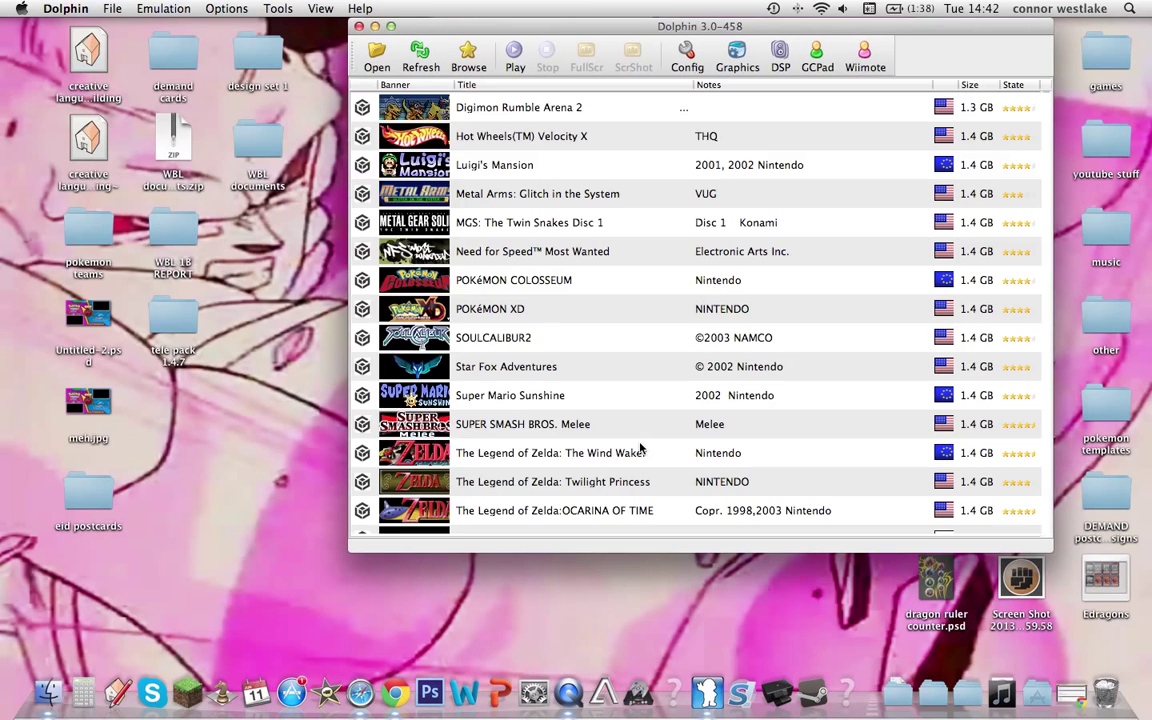
{"action": "scroll", "coordinate": [635, 370], "scroll_direction": "down", "scroll_amount": 3}
{"action": "scroll", "coordinate": [632, 371], "scroll_direction": "up", "scroll_amount": 3}
{"action": "scroll", "coordinate": [632, 362], "scroll_direction": "down", "scroll_amount": 3}
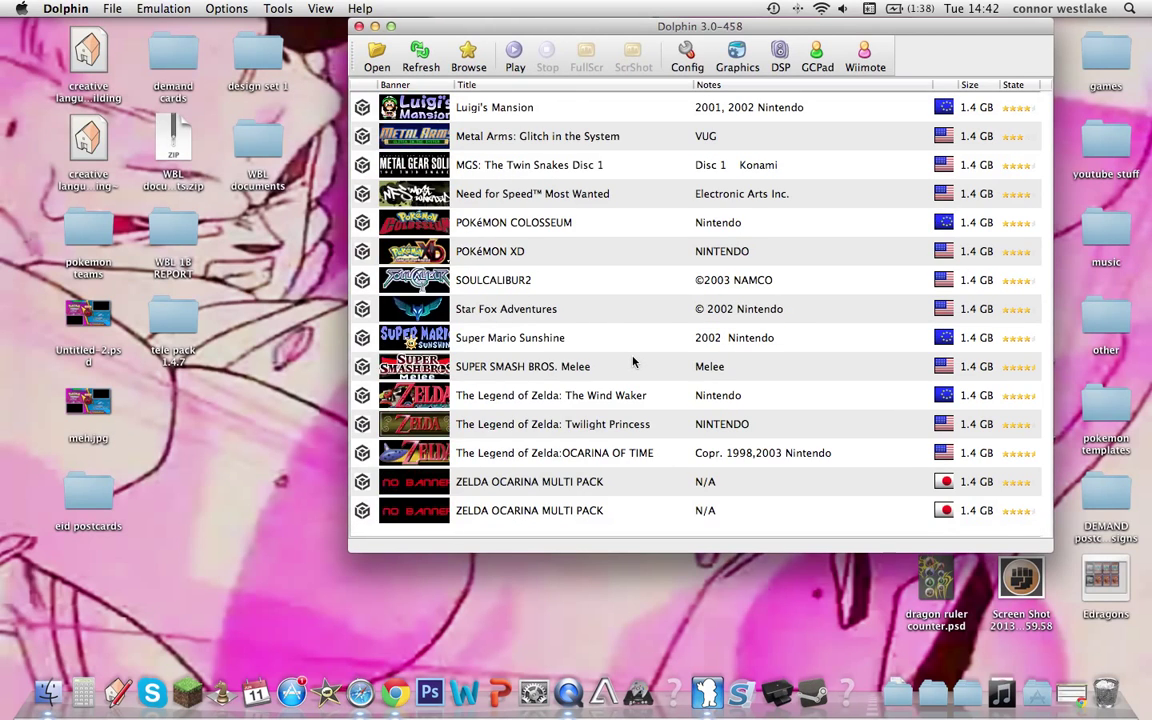
{"action": "scroll", "coordinate": [632, 362], "scroll_direction": "up", "scroll_amount": 3}
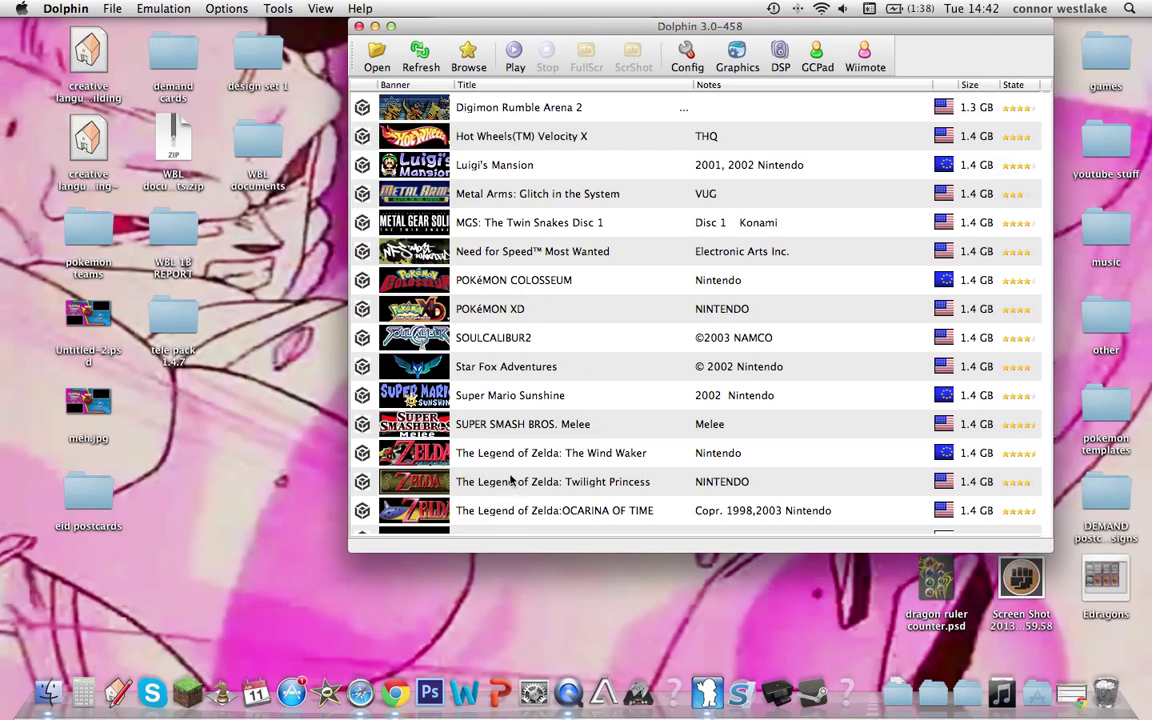
{"action": "left_click", "coordinate": [535, 401]}
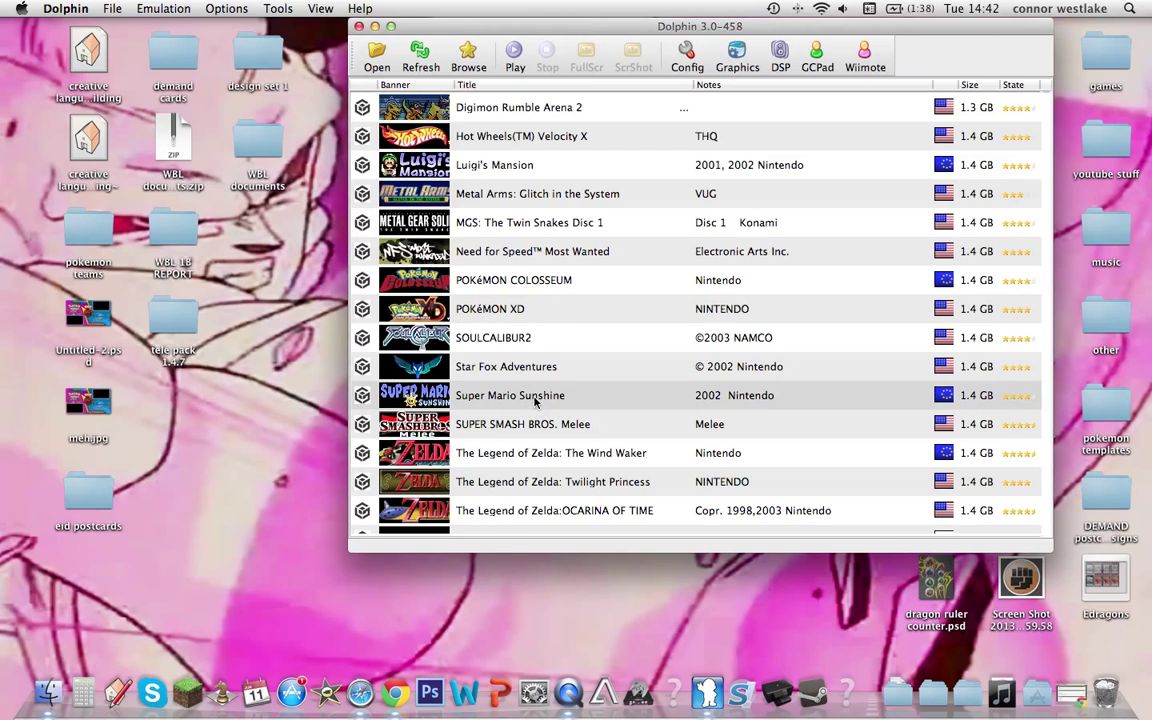
{"action": "double_click", "coordinate": [535, 401]}
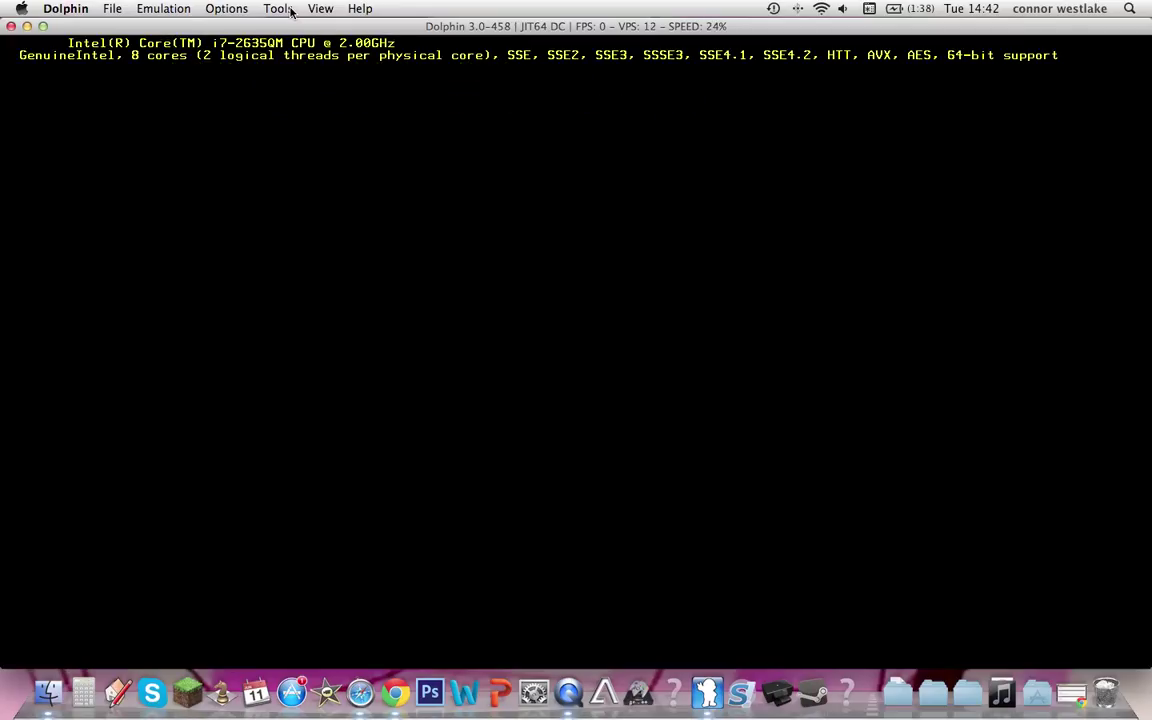
Load the saved game state from Slot 1 in the running Super Mario Sunshine emulation
{"action": "left_click", "coordinate": [183, 8]}
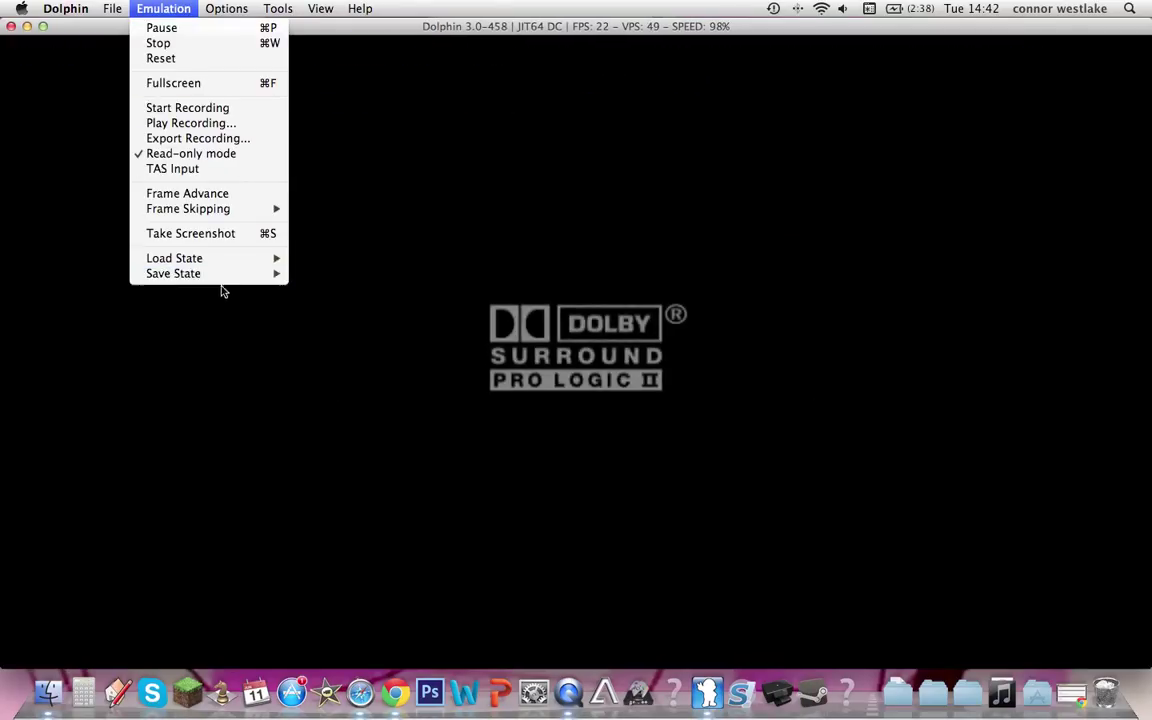
{"action": "mouse_move", "coordinate": [234, 257]}
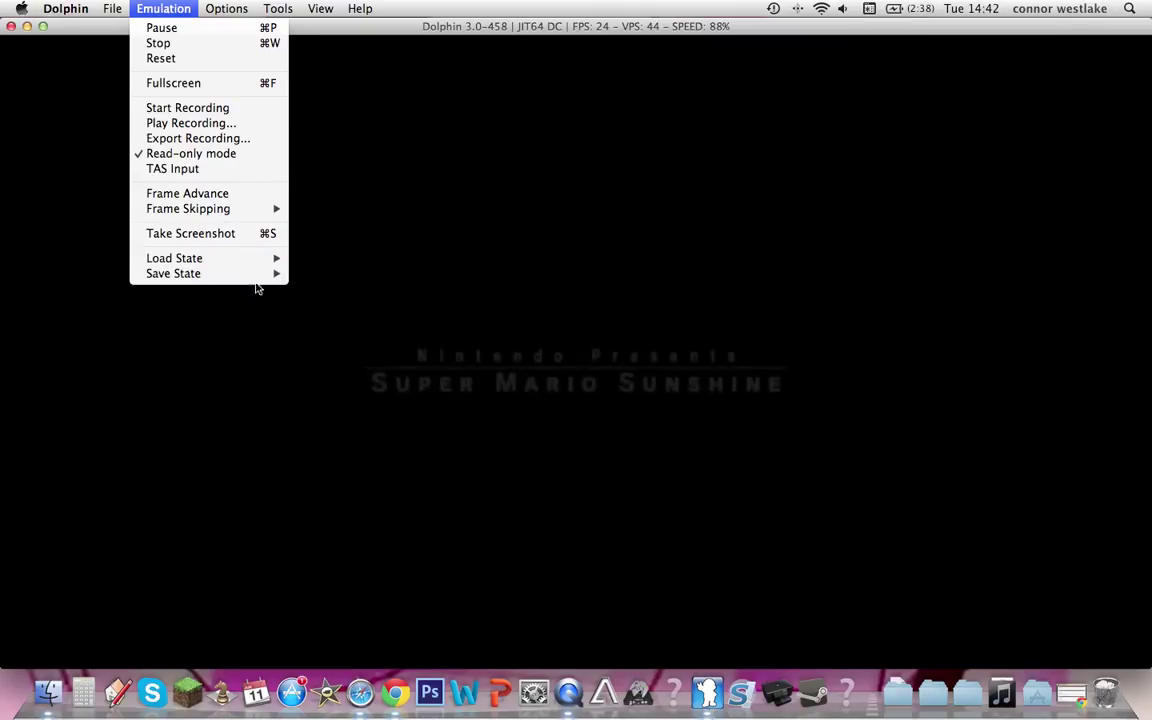
{"action": "left_click", "coordinate": [321, 331]}
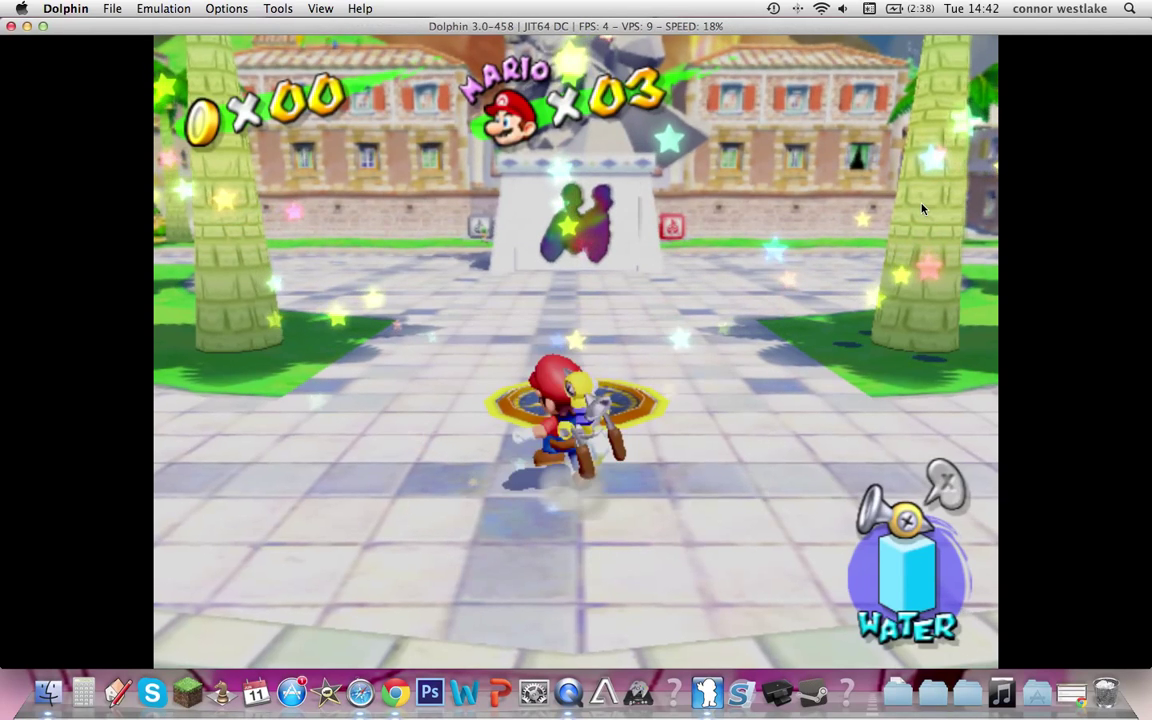
Test the controls by running, jumping and spraying water with Mario in the plaza, and close the game
{"action": "key", "text": "Left"}
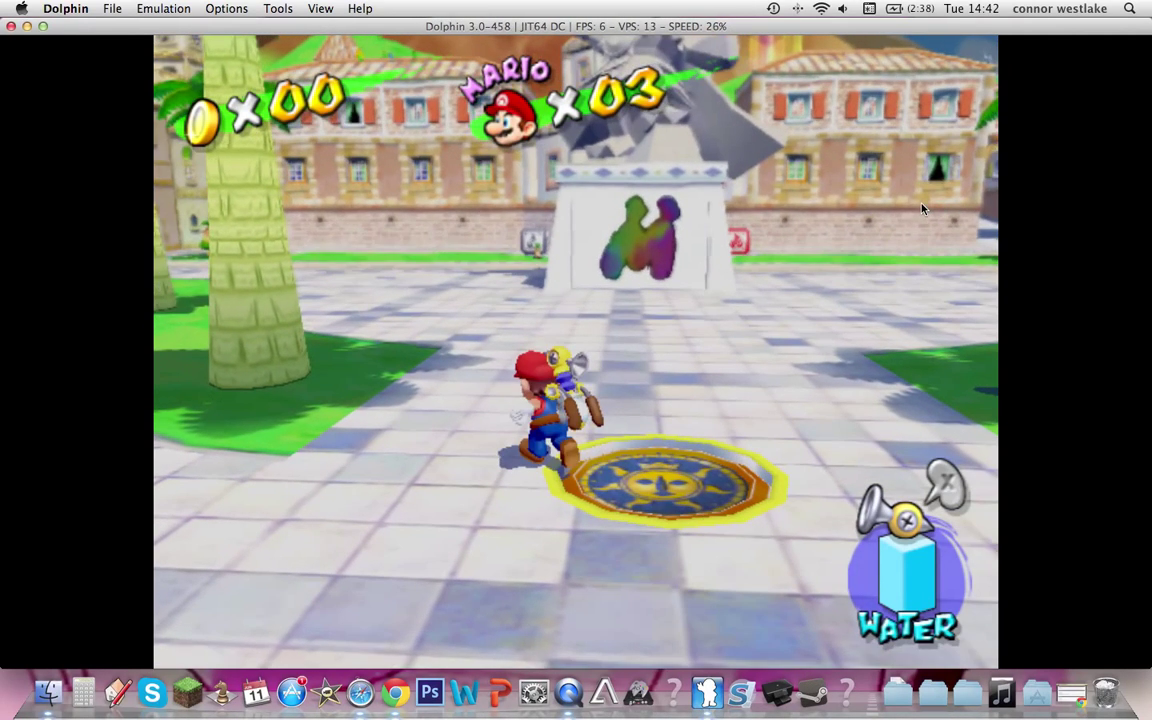
{"action": "key", "text": "Up"}
{"action": "key", "text": "x"}
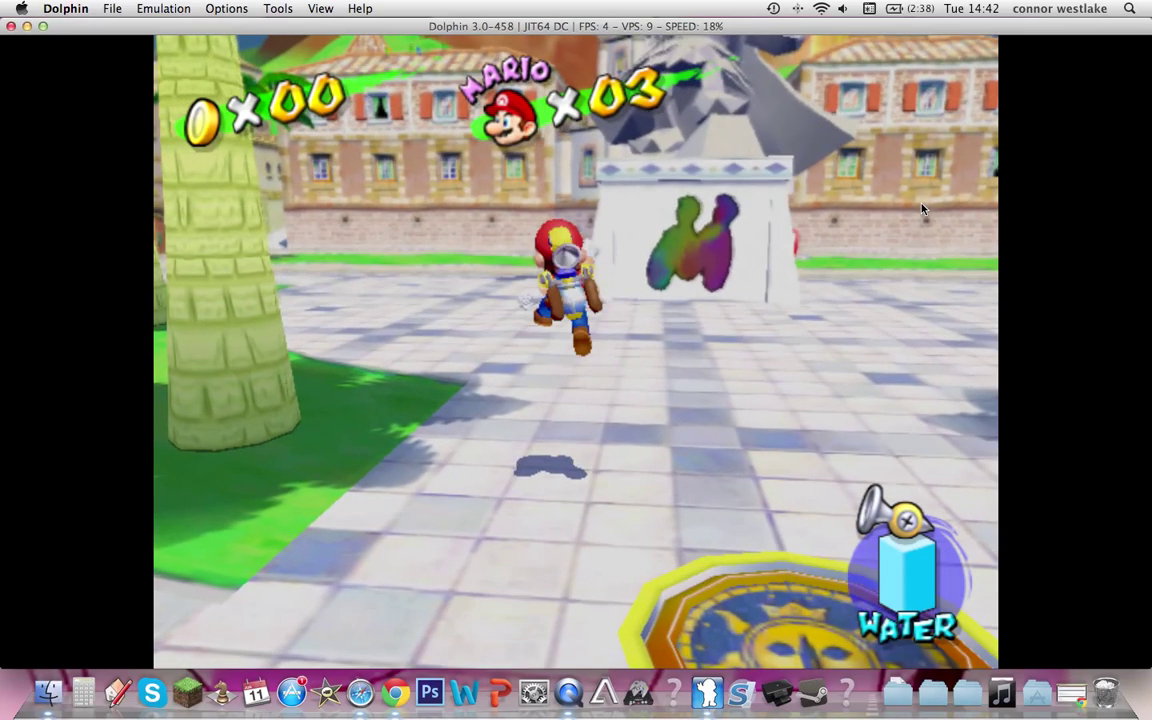
{"action": "key", "text": "w"}
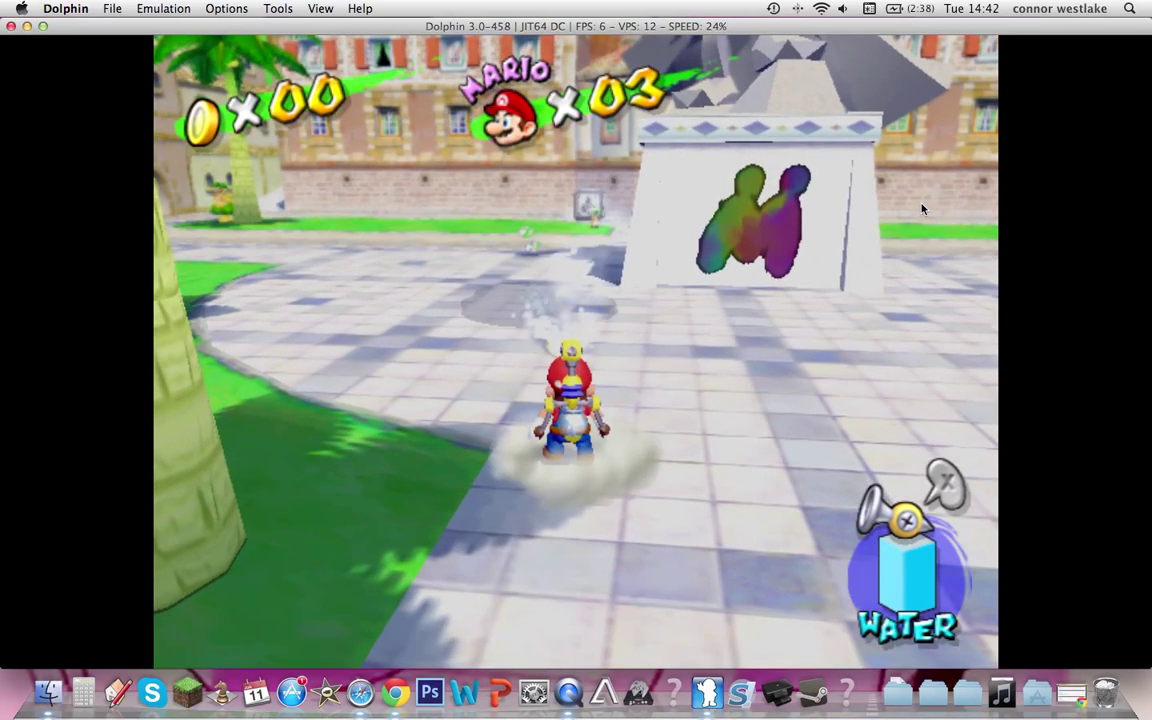
{"action": "key", "text": "Up"}
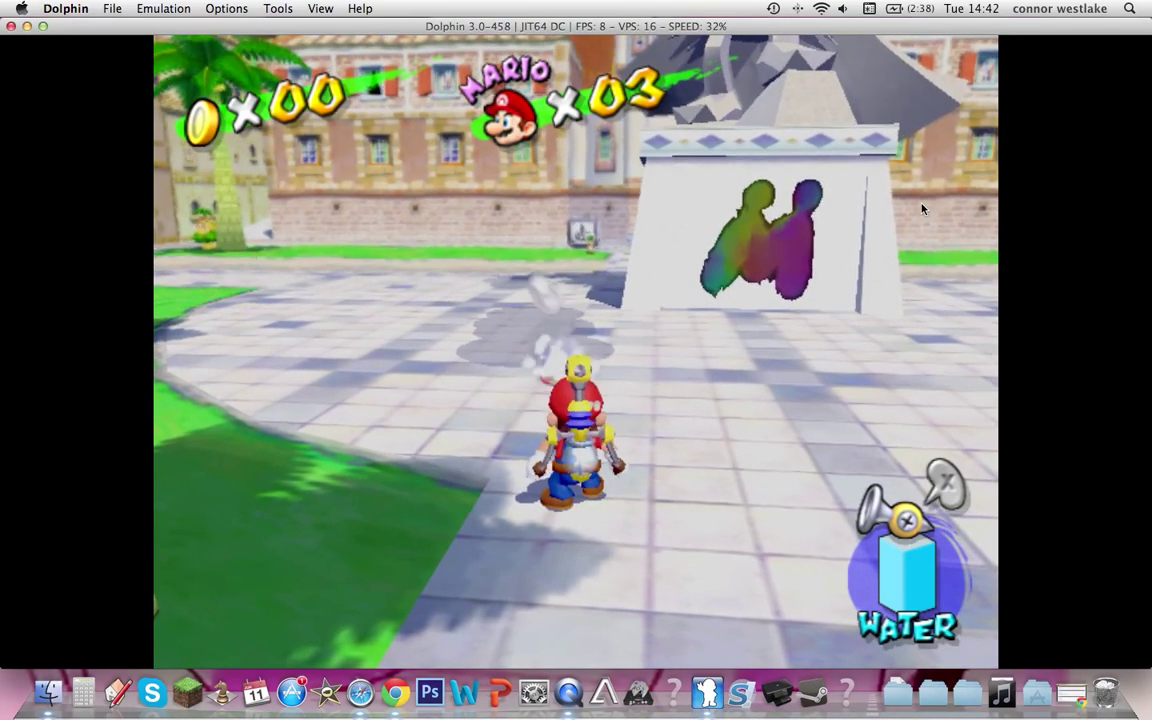
{"action": "key", "text": "Left"}
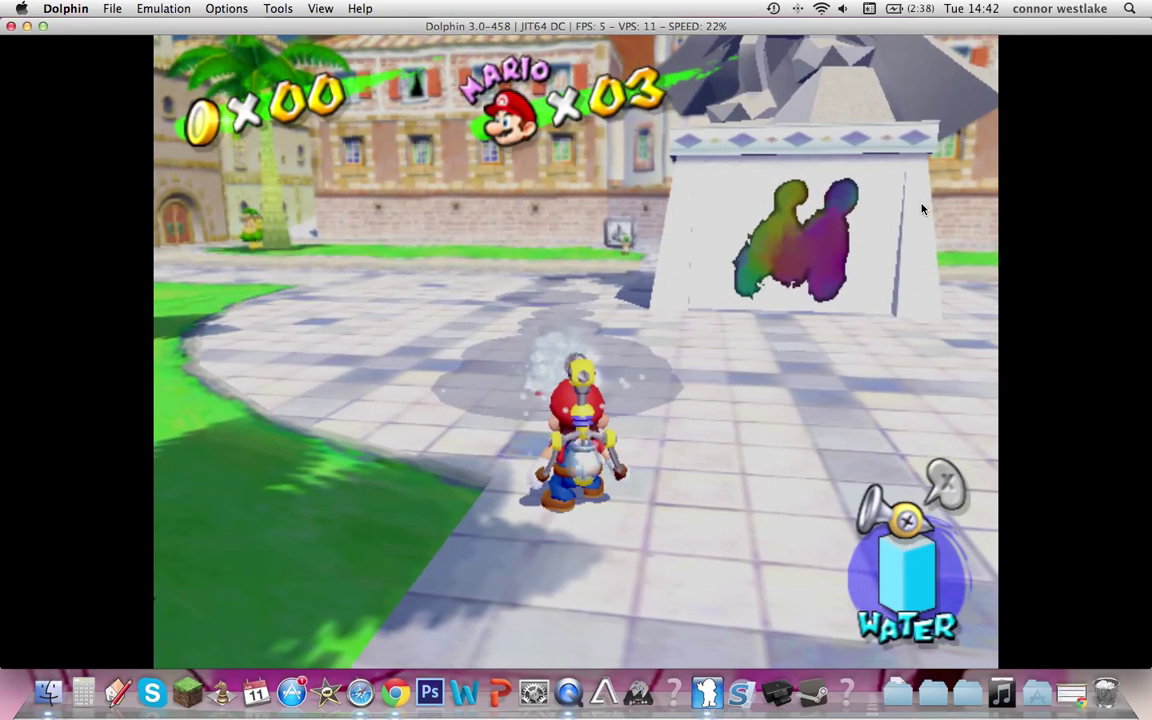
{"action": "key", "text": "Left"}
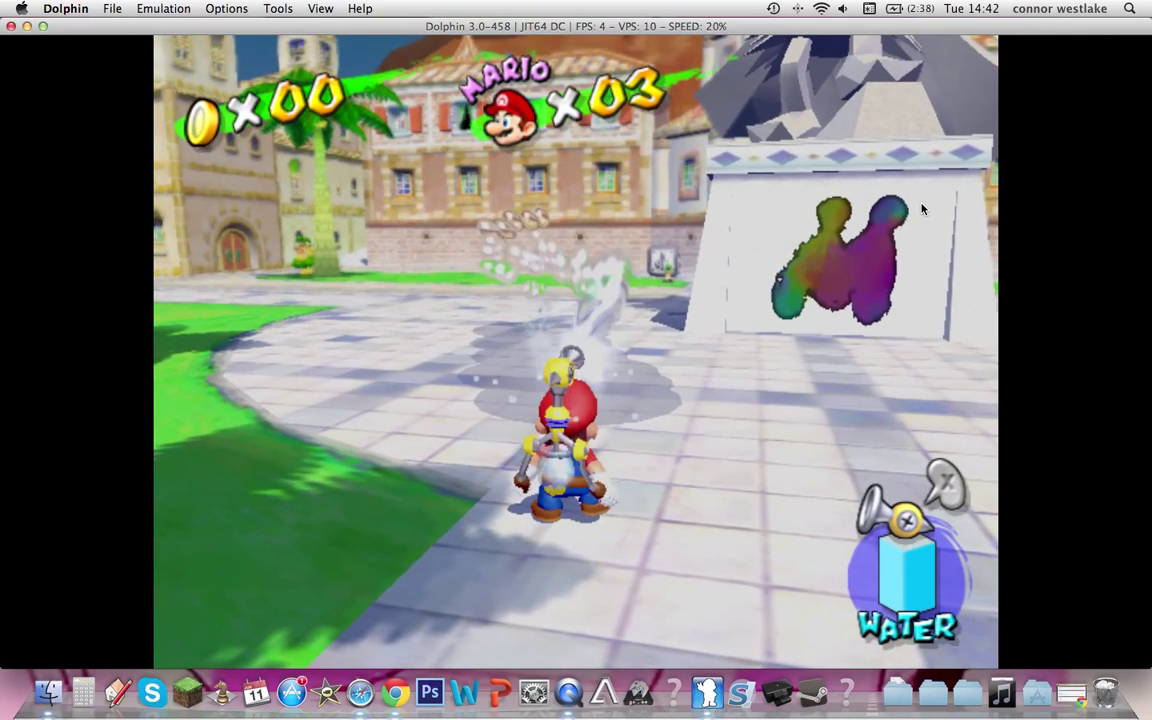
{"action": "key", "text": "Right"}
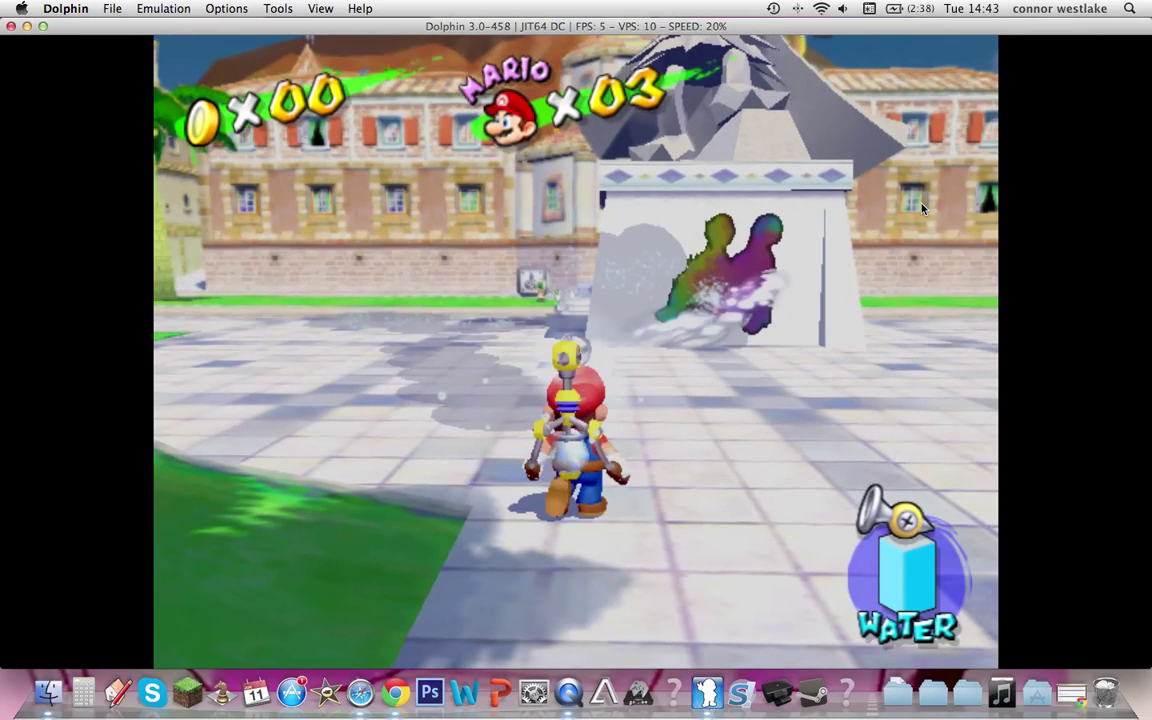
{"action": "key", "text": "Right"}
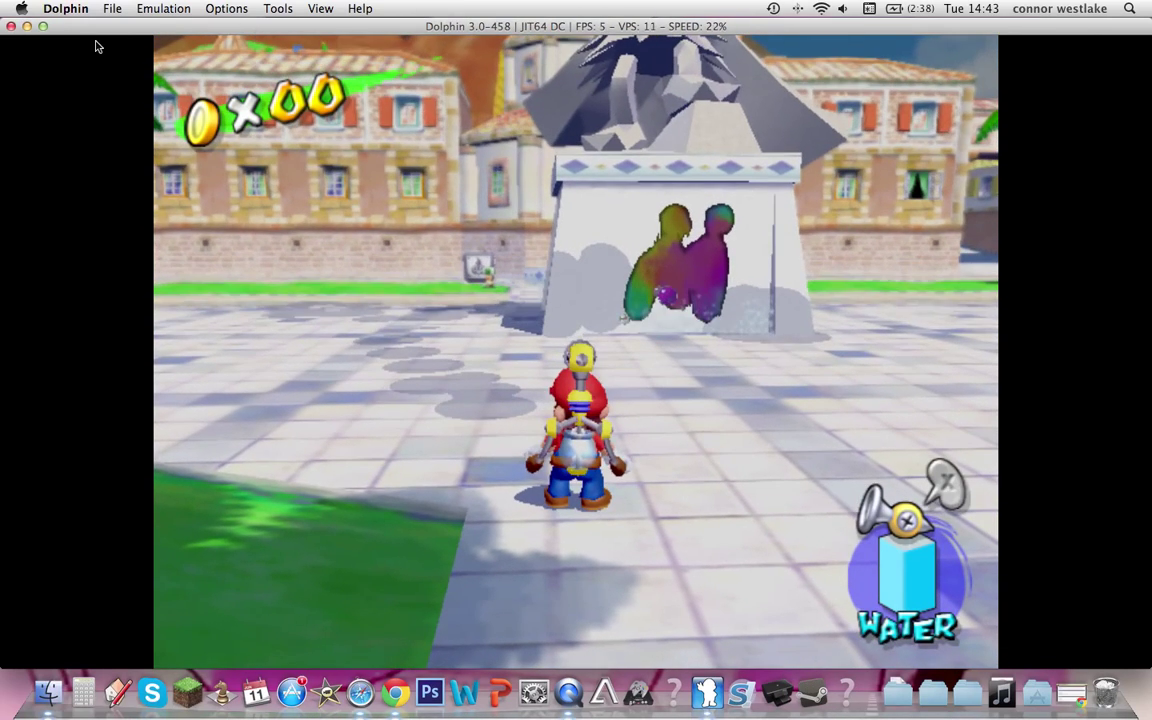
{"action": "left_click", "coordinate": [11, 26]}
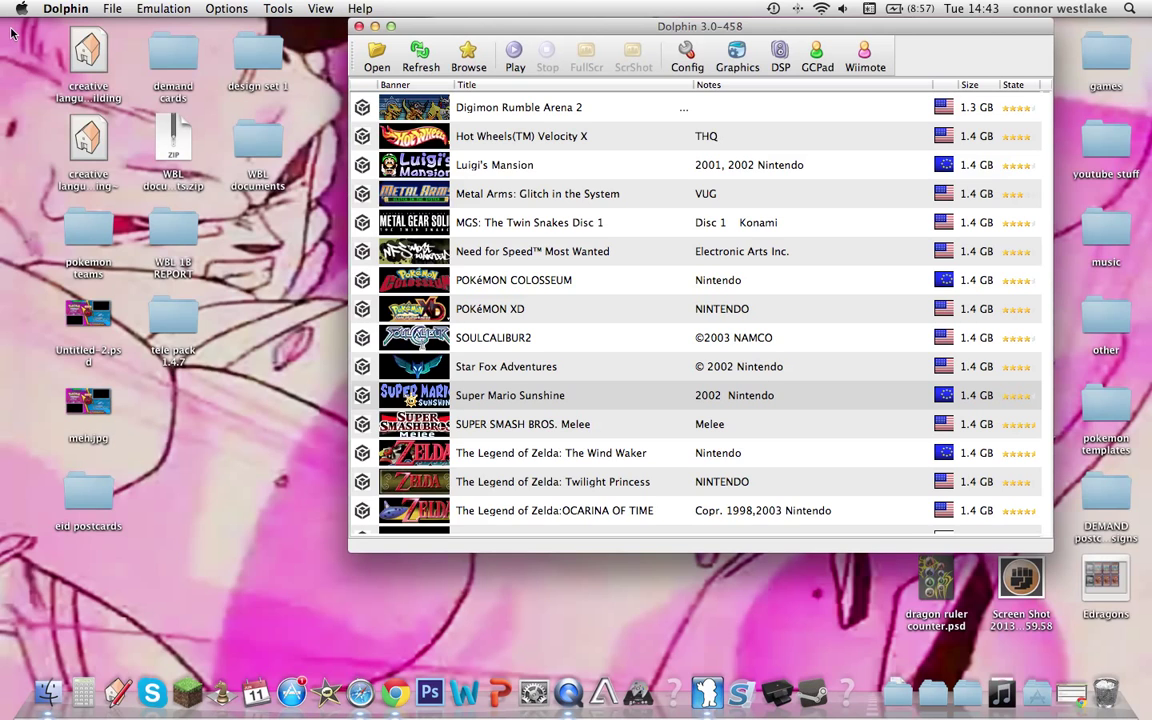
In the GameCube Pad 1 configuration, map the R-Analog trigger to Button 10 and the L-Analog trigger to Button 9
{"action": "left_click", "coordinate": [812, 58]}
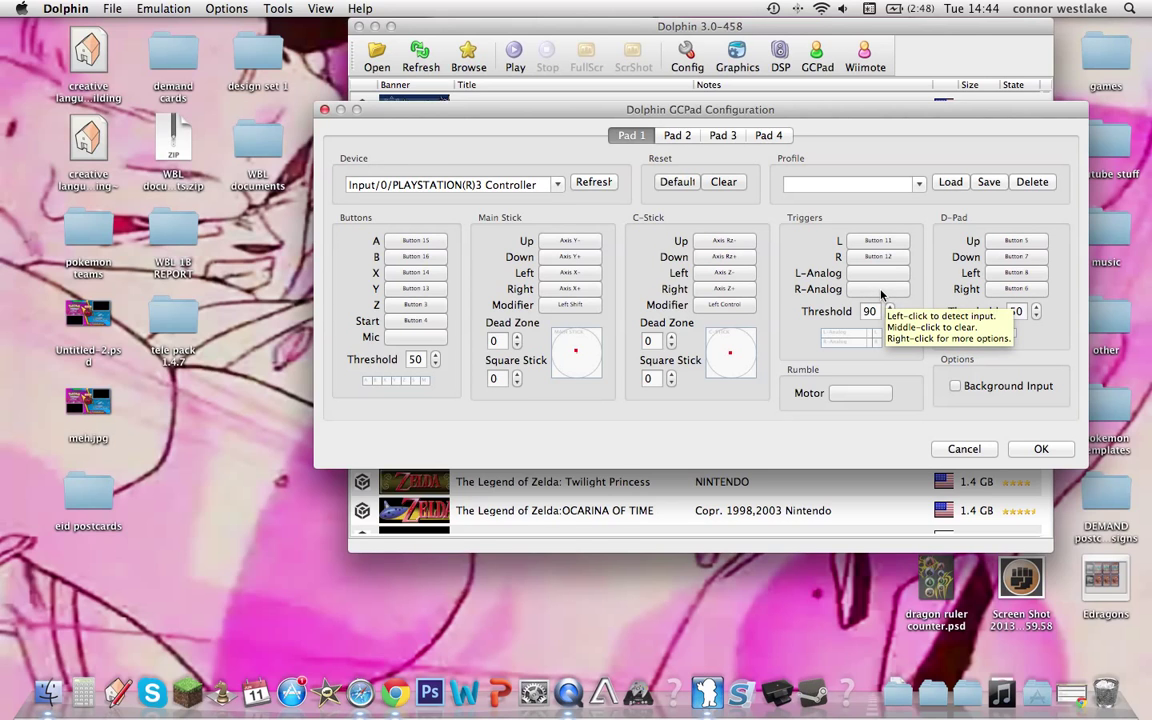
{"action": "left_click", "coordinate": [880, 289]}
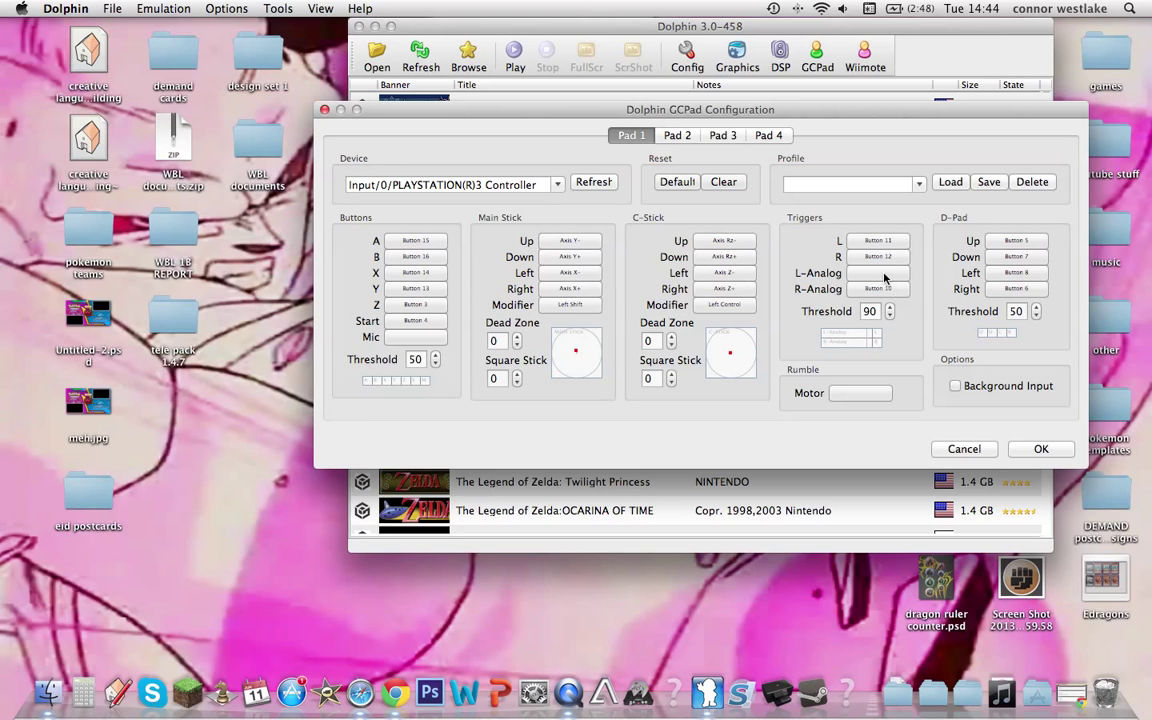
{"action": "left_click", "coordinate": [884, 274]}
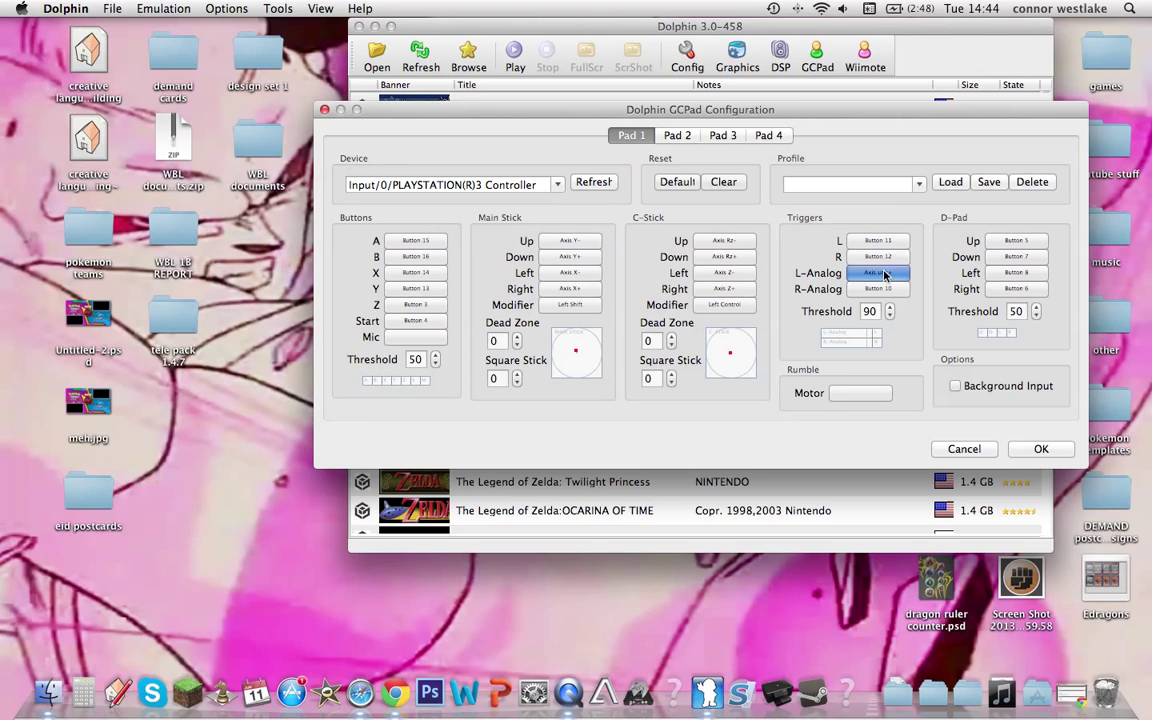
{"action": "left_click", "coordinate": [884, 274]}
{"action": "left_click", "coordinate": [889, 276]}
{"action": "left_click", "coordinate": [894, 278]}
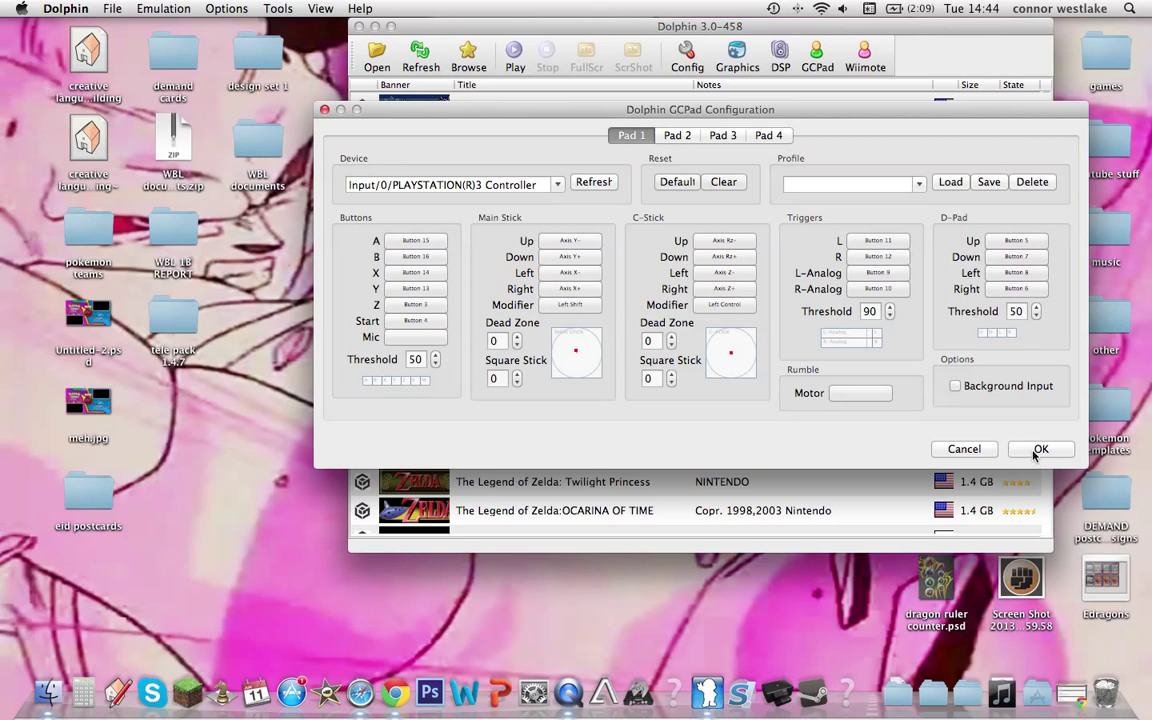
Save the Pad 1 mapping to the "ps3 controller set up" profile and accept the configuration
{"action": "left_click", "coordinate": [918, 184]}
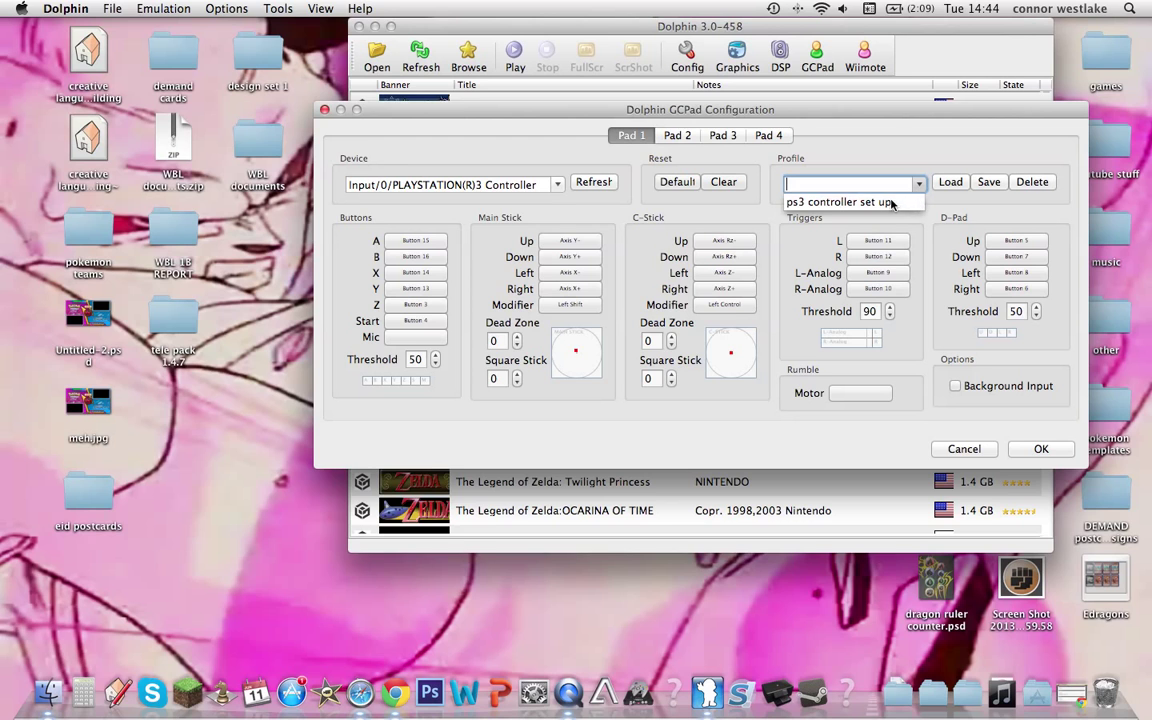
{"action": "left_click", "coordinate": [887, 202]}
{"action": "left_click", "coordinate": [986, 182]}
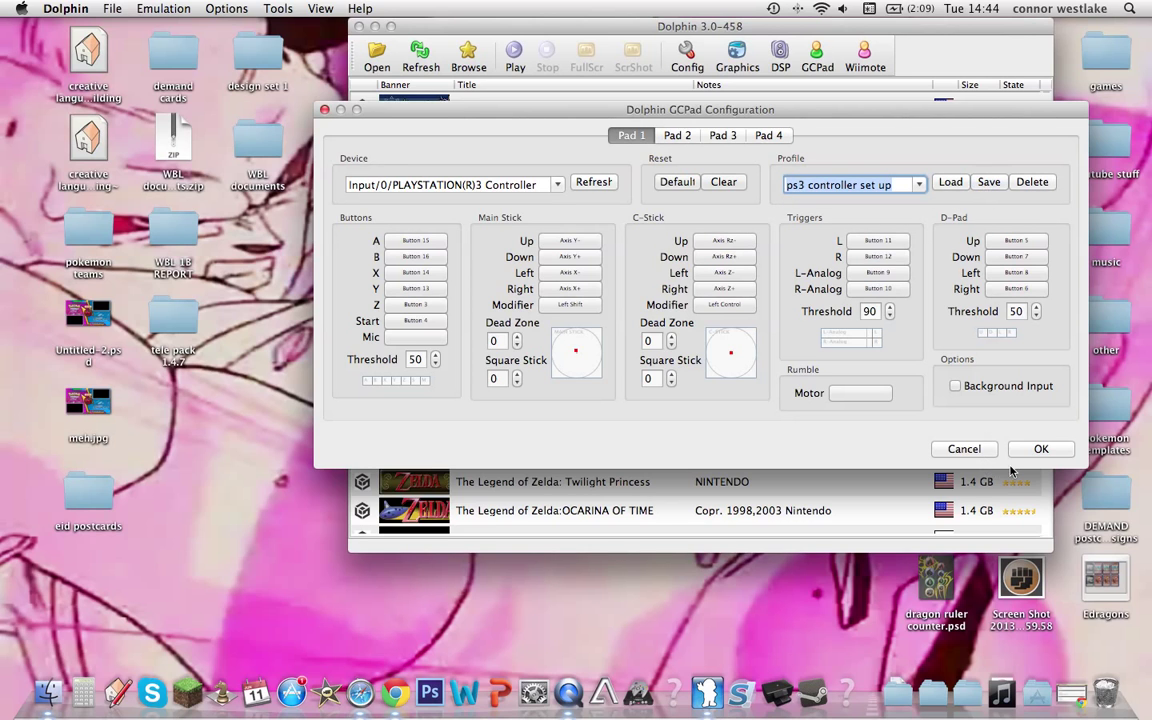
{"action": "left_click", "coordinate": [1045, 450]}
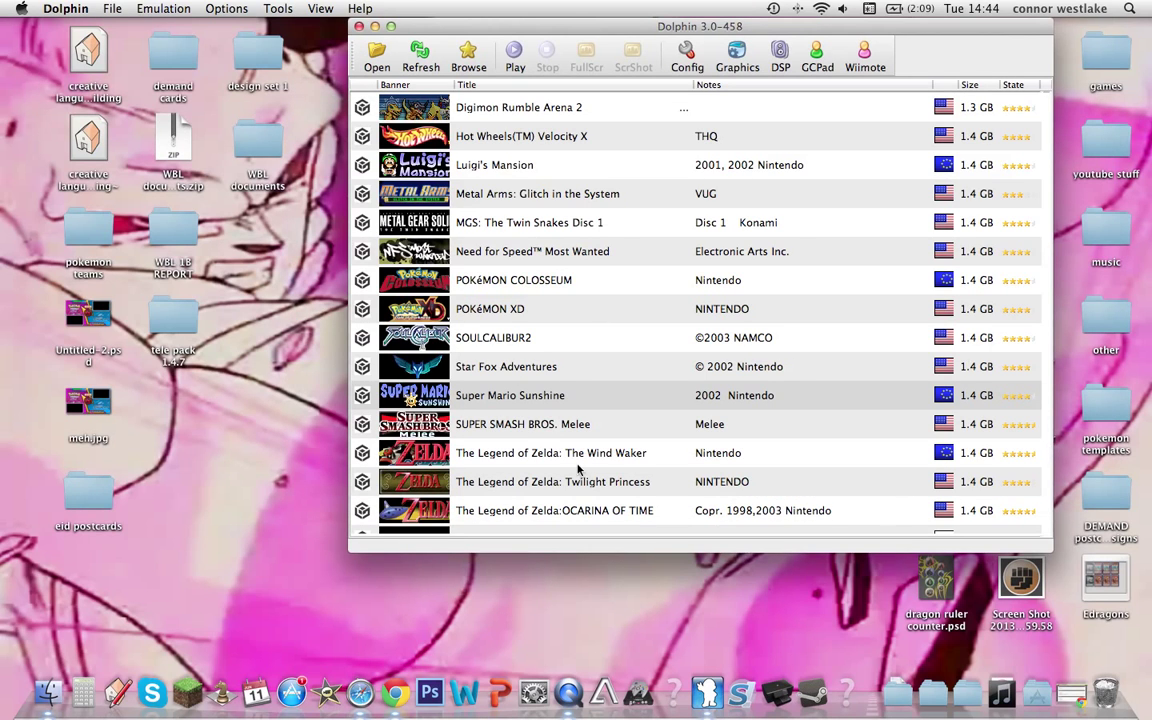
Relaunch Super Mario Sunshine in an enlarged window and load the saved state from Slot 1
{"action": "double_click", "coordinate": [455, 356]}
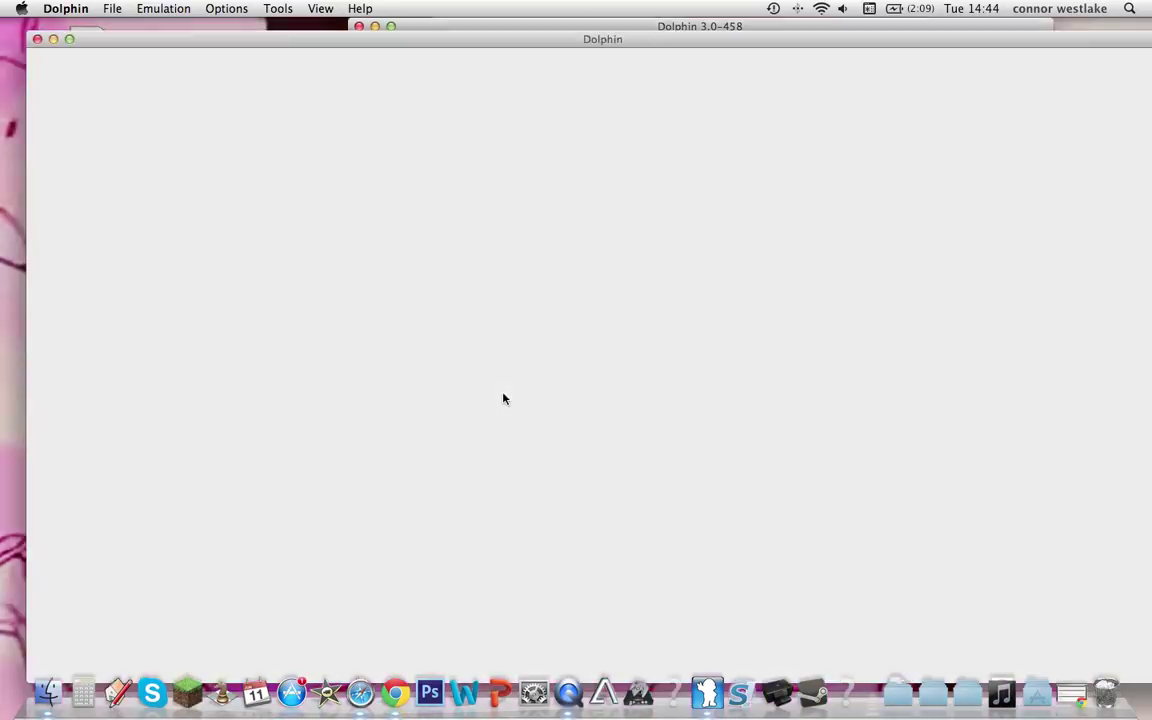
{"action": "left_click", "coordinate": [69, 39]}
{"action": "left_click", "coordinate": [165, 9]}
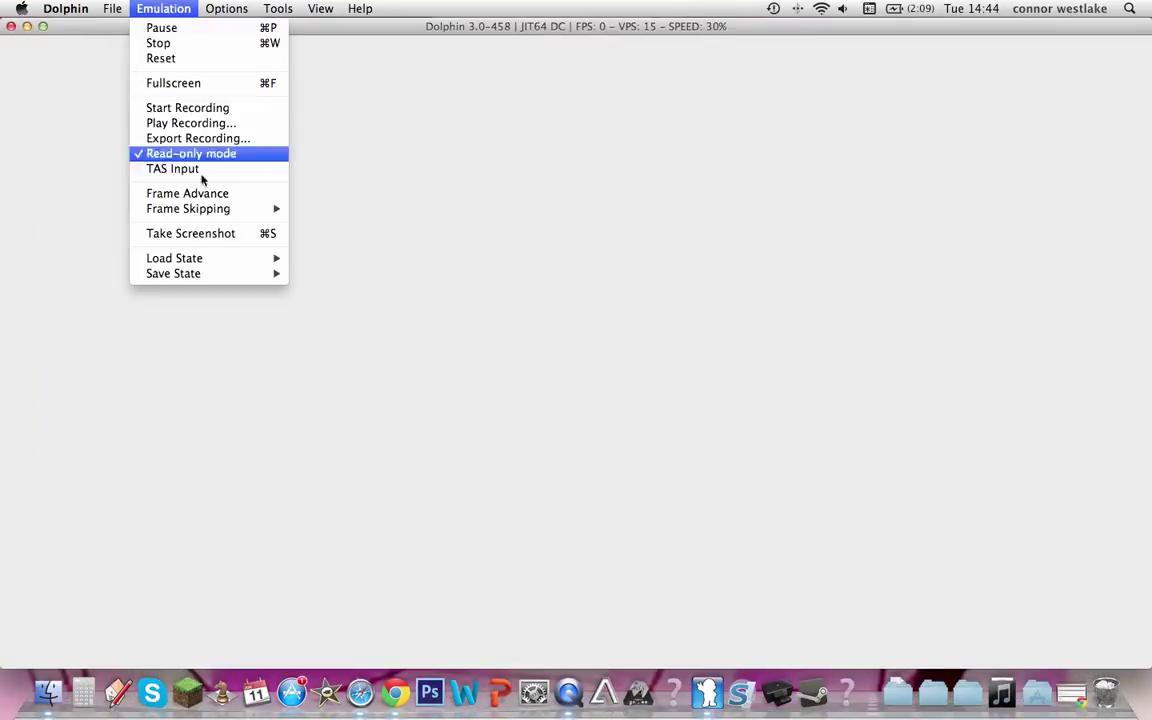
{"action": "mouse_move", "coordinate": [239, 258]}
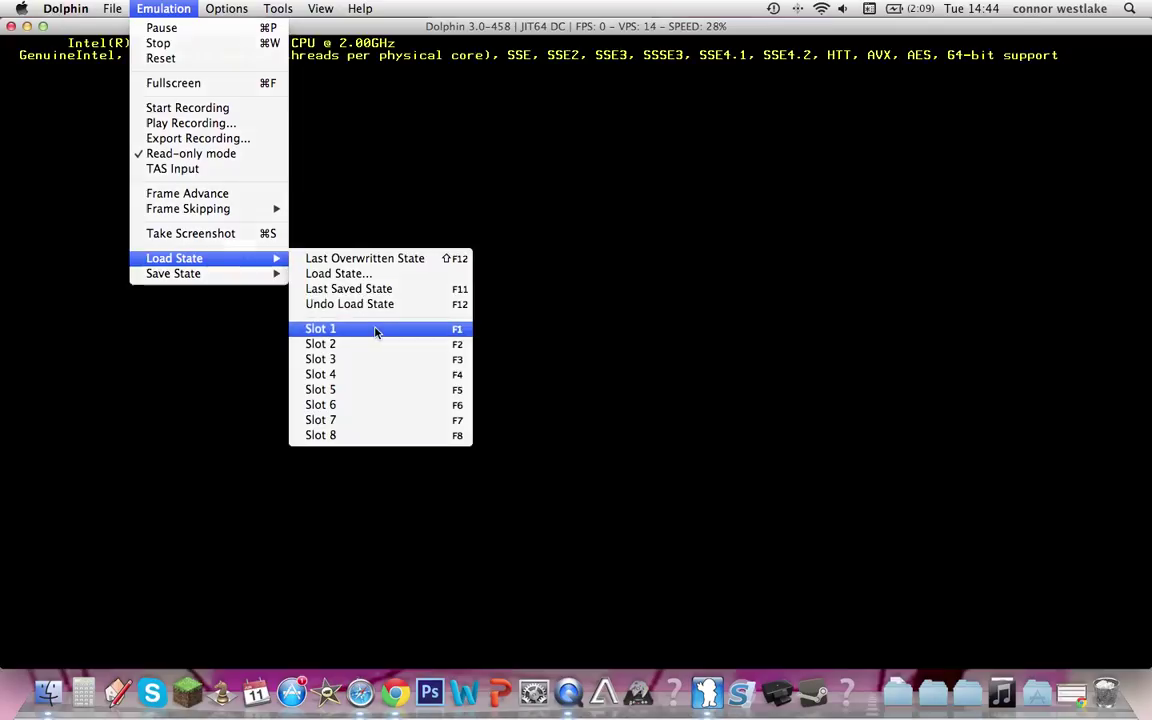
{"action": "left_click", "coordinate": [376, 332]}
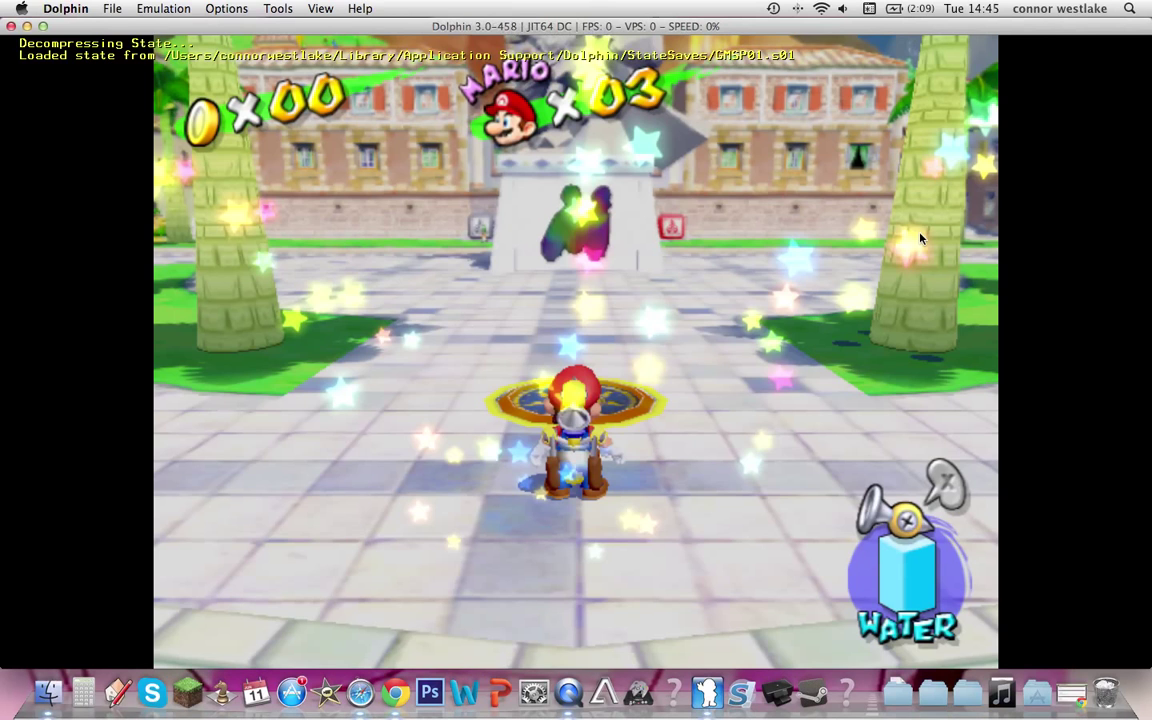
Test the trigger mapping by walking Mario past the statue while spraying water across the plaza
{"action": "key", "text": "Up"}
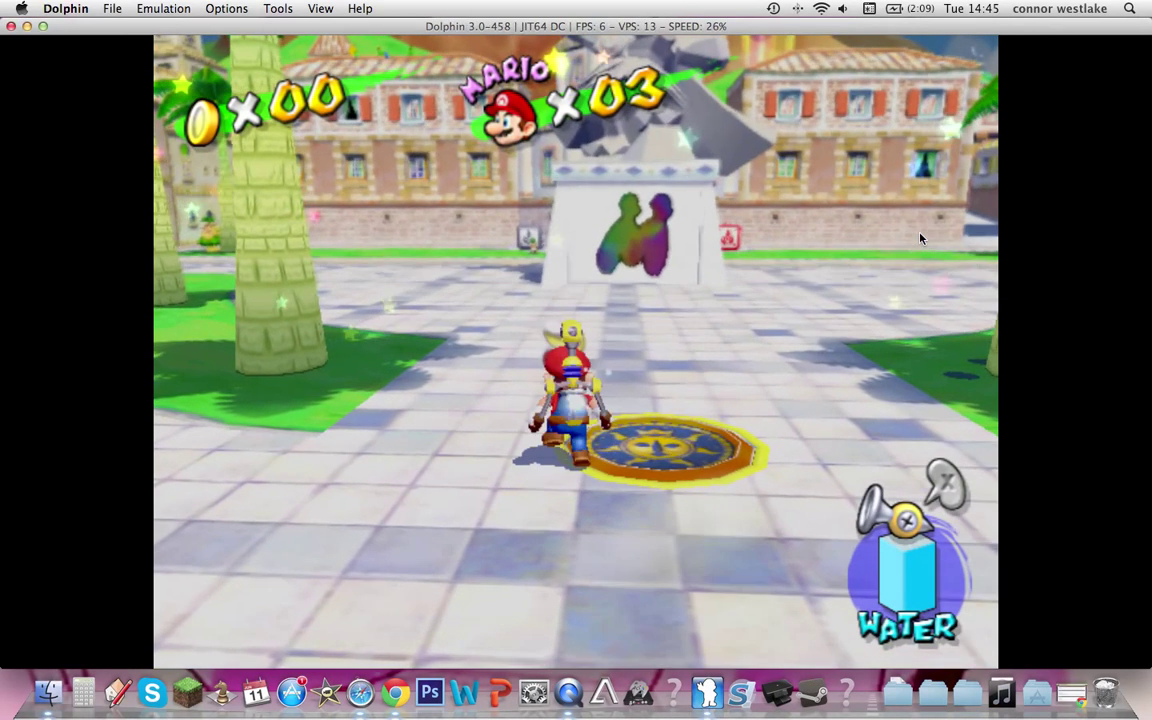
{"action": "key", "text": "w"}
{"action": "key", "text": "Up"}
{"action": "key", "text": "w"}
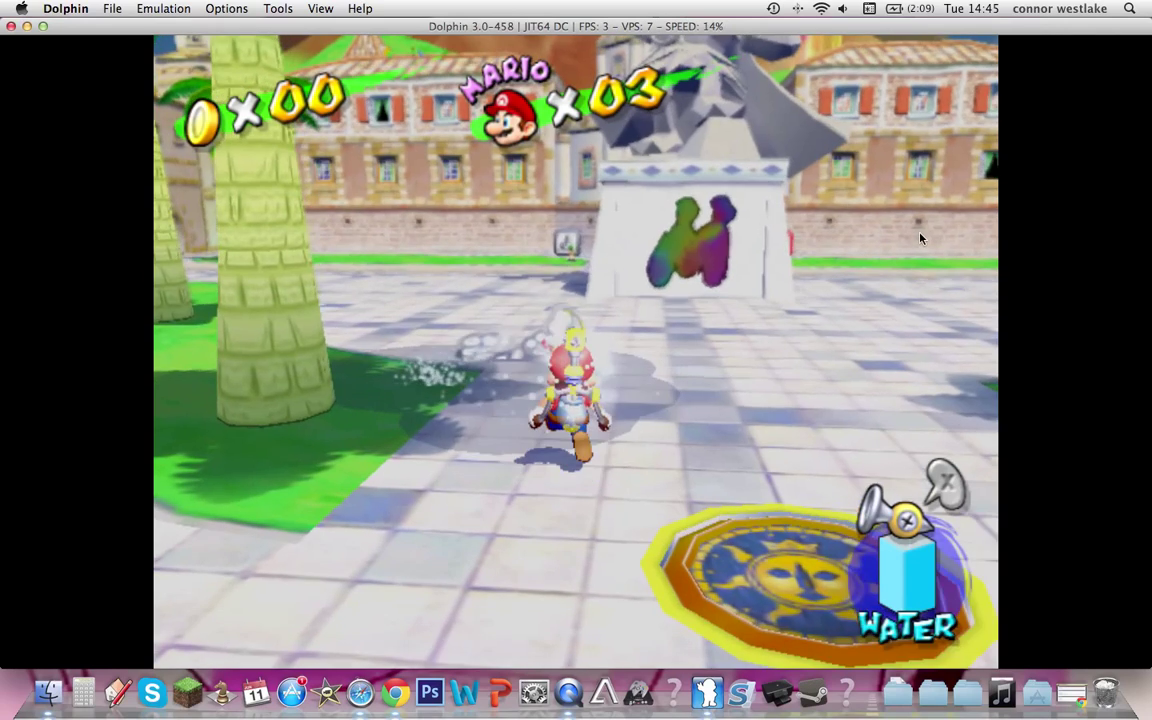
{"action": "key", "text": "Up"}
{"action": "key", "text": "w"}
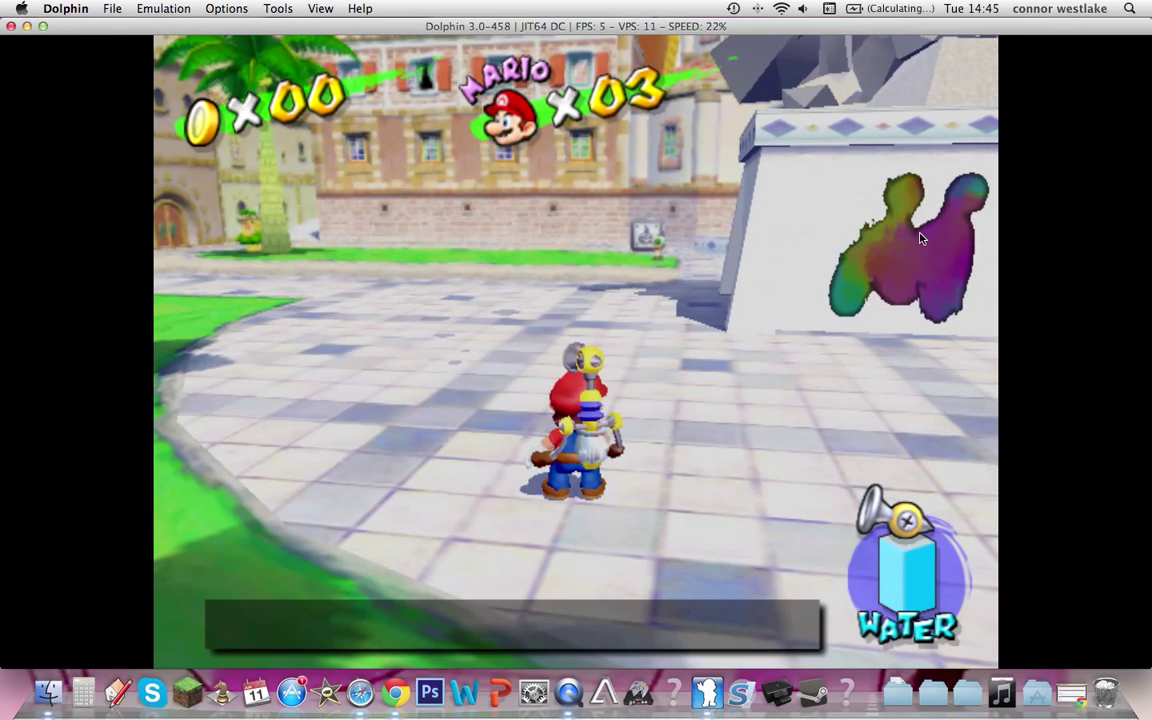
{"action": "key", "text": "w"}
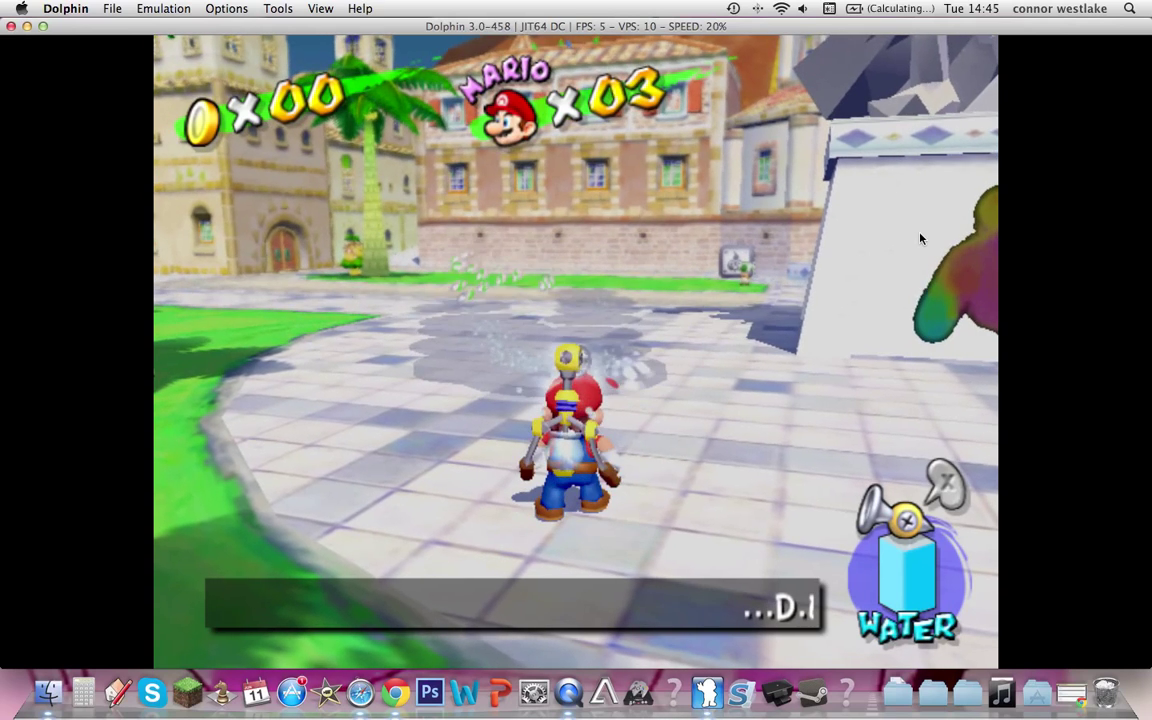
{"action": "key", "text": "Up"}
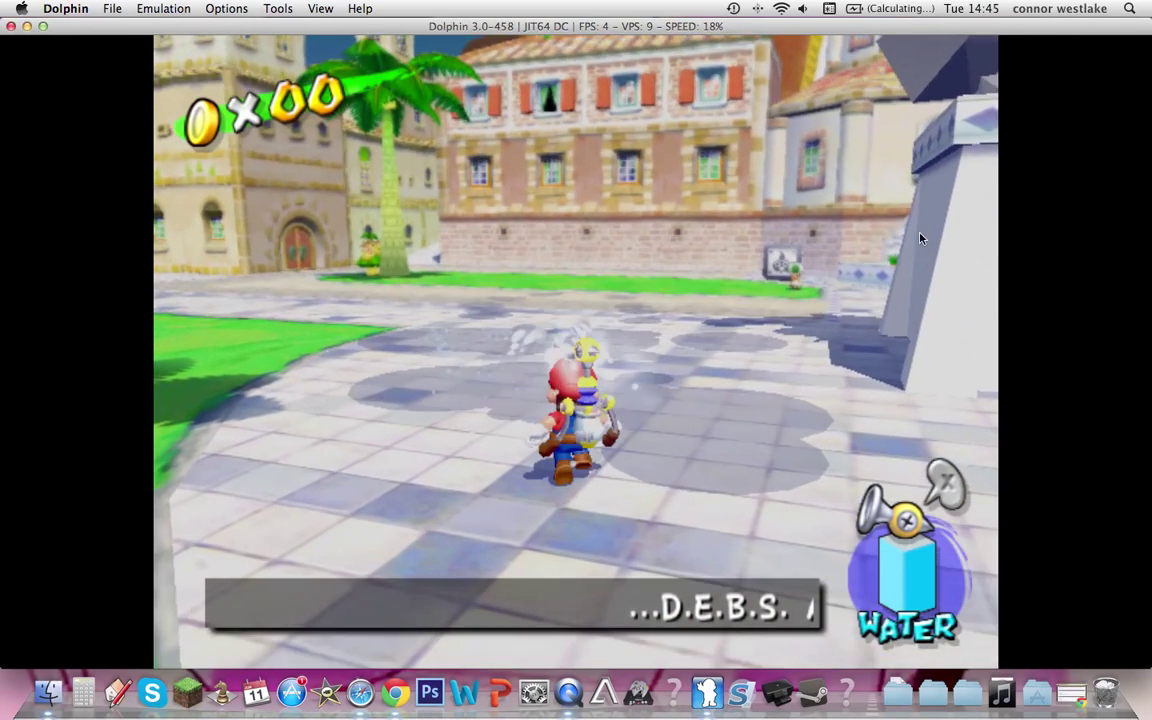
Test the controller mapping by running Mario across the plaza toward the corner building, jumping, spraying water and hovering along the way
{"action": "key", "text": "Left"}
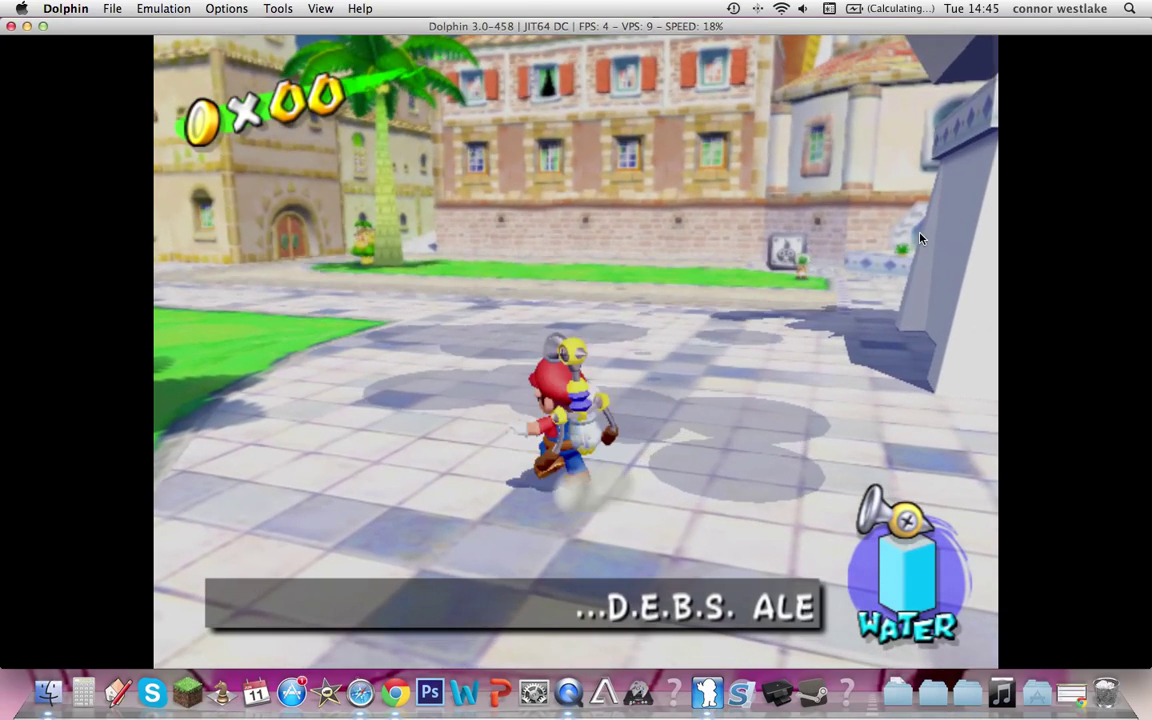
{"action": "key", "text": "w"}
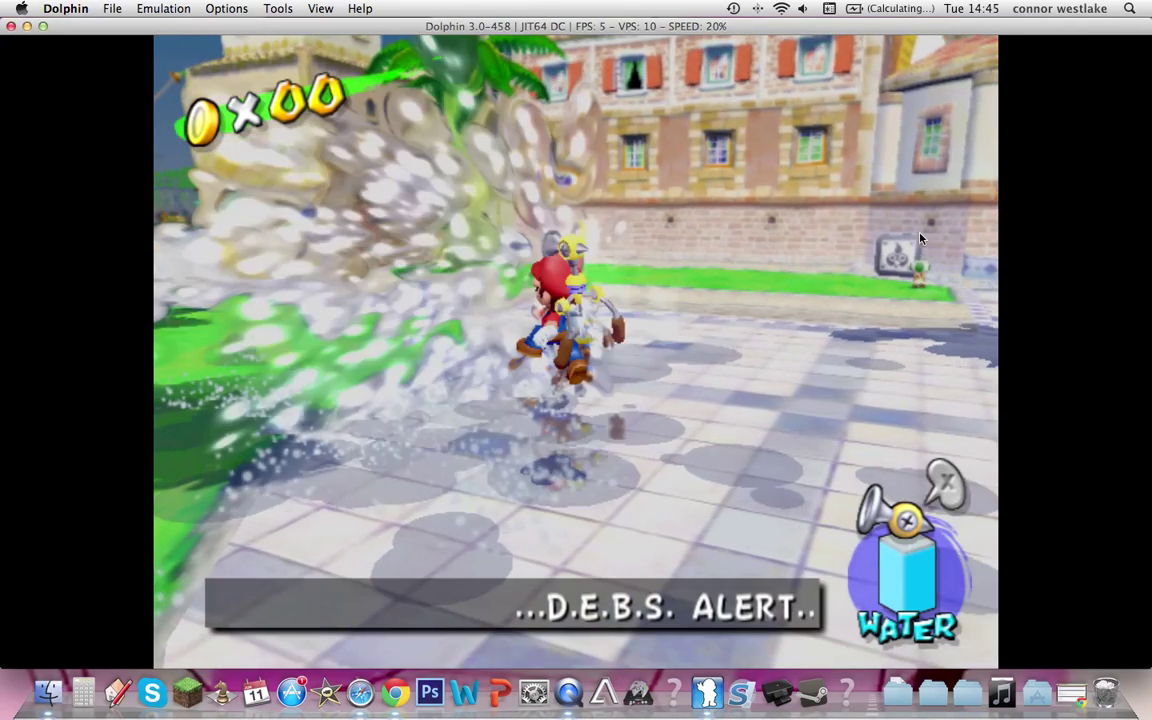
{"action": "key", "text": "Up"}
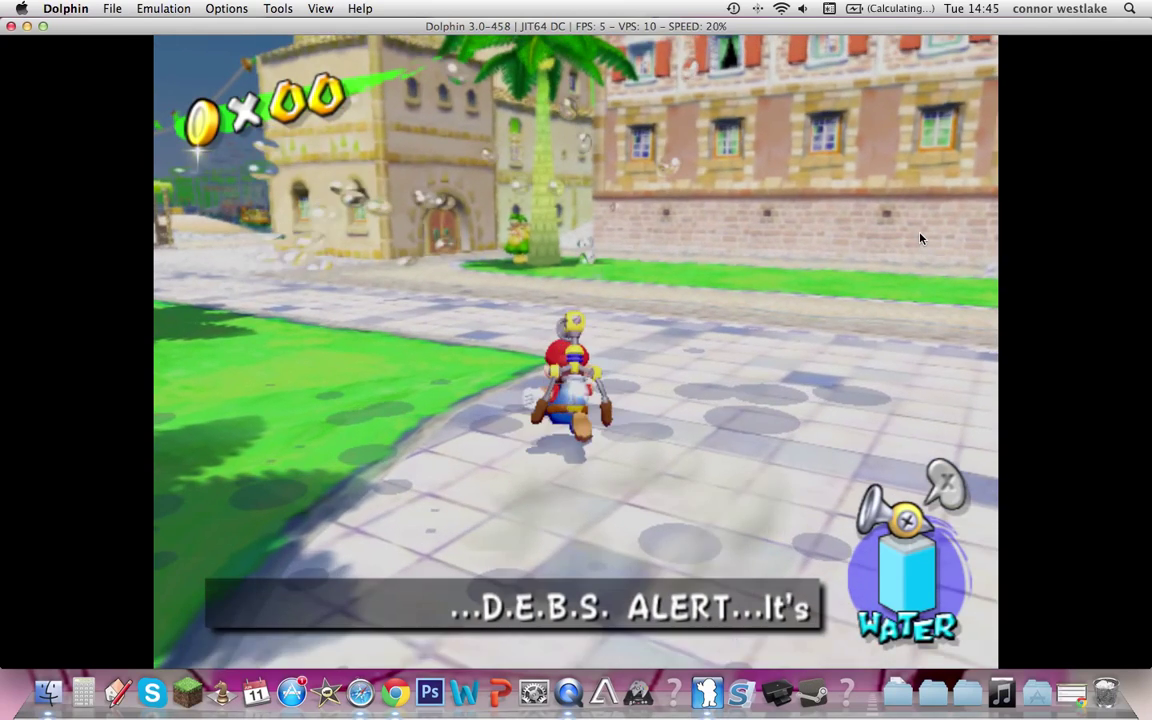
{"action": "key", "text": "Left"}
{"action": "key", "text": "w"}
{"action": "key", "text": "x"}
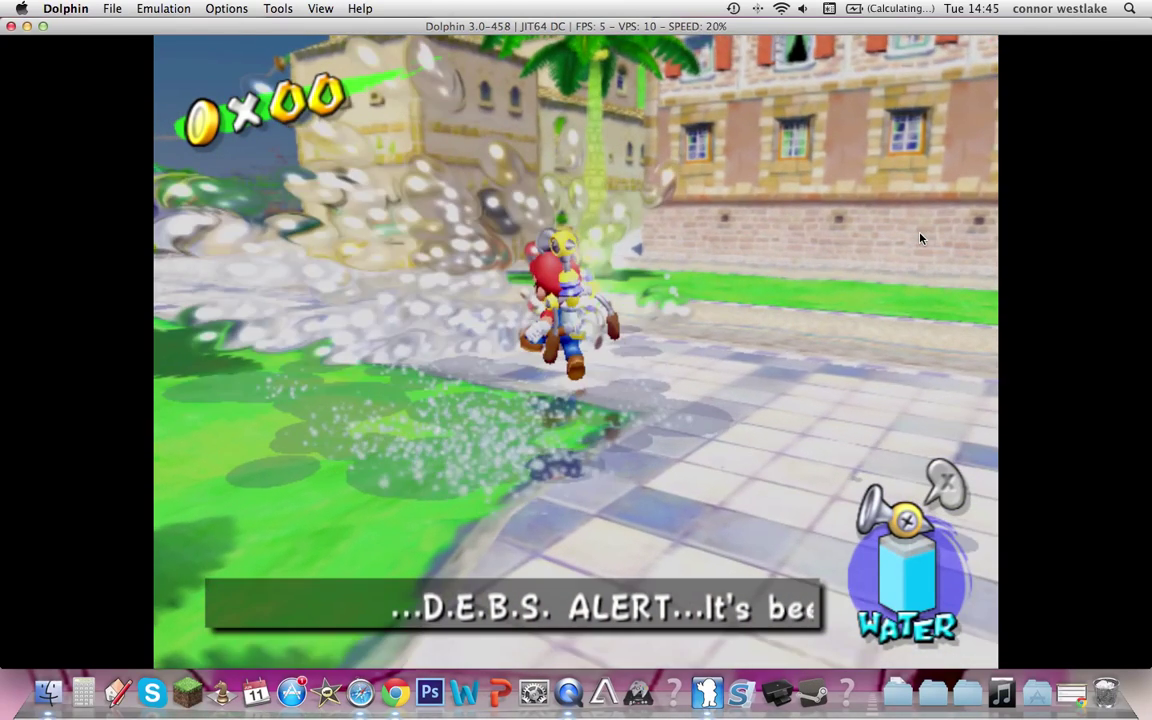
{"action": "key", "text": "Up"}
{"action": "key", "text": "Up"}
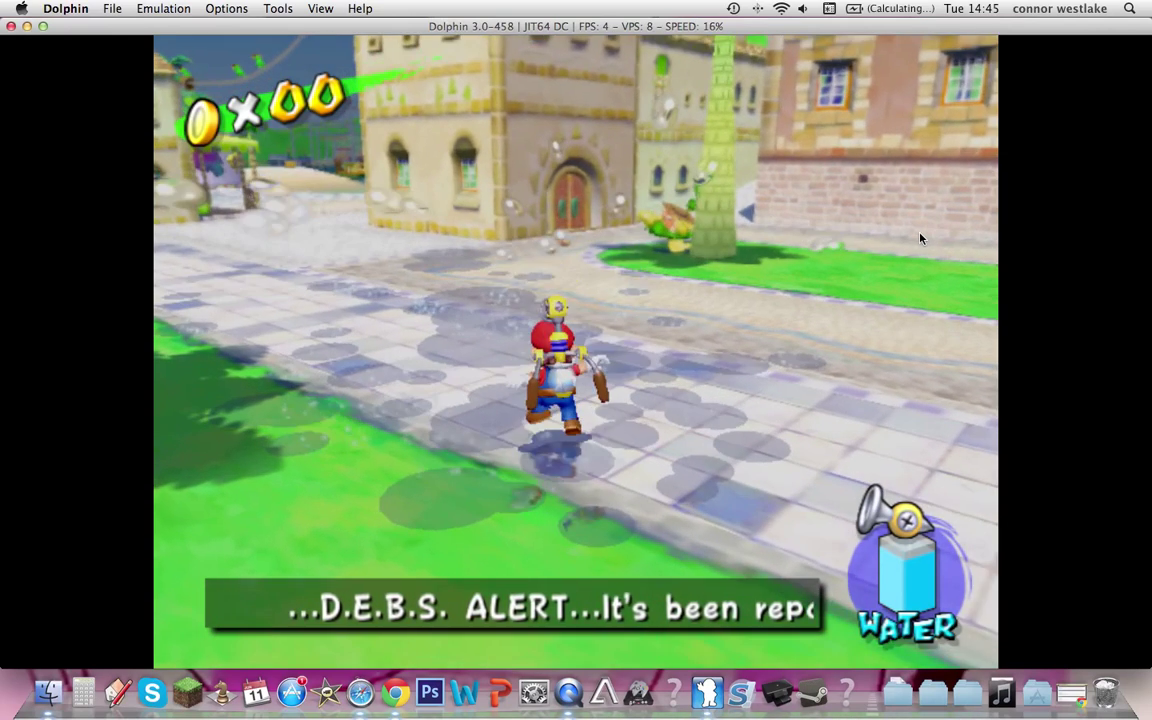
{"action": "key", "text": "Left"}
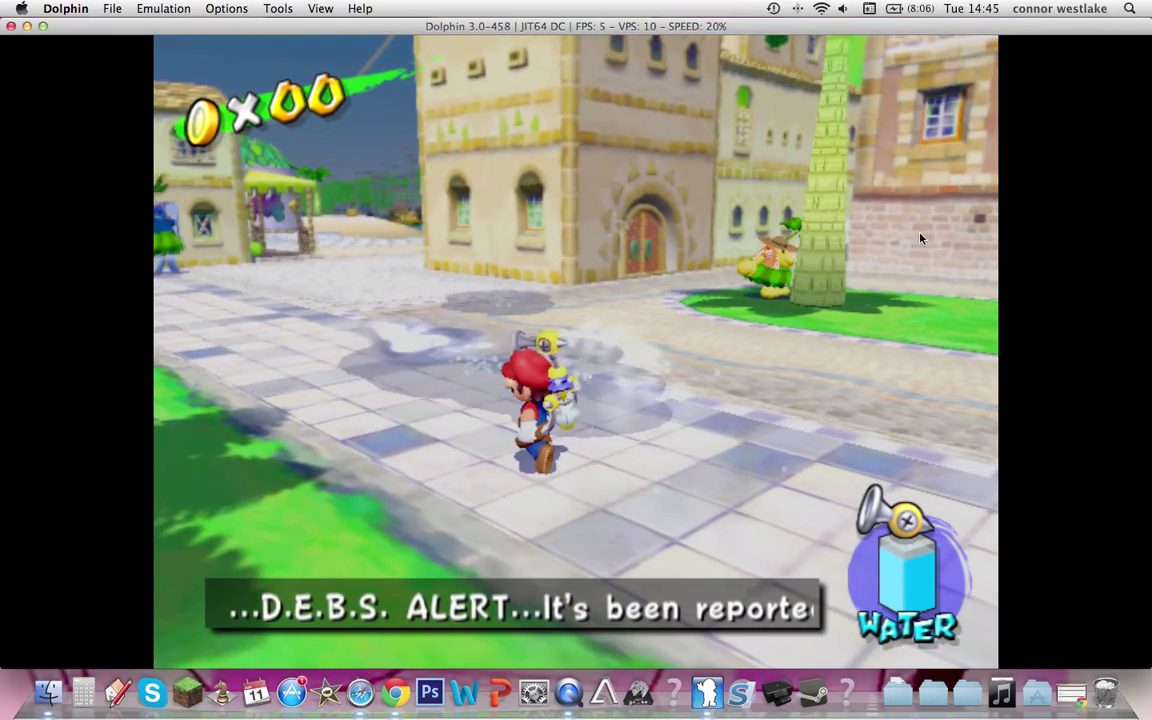
{"action": "key", "text": "x"}
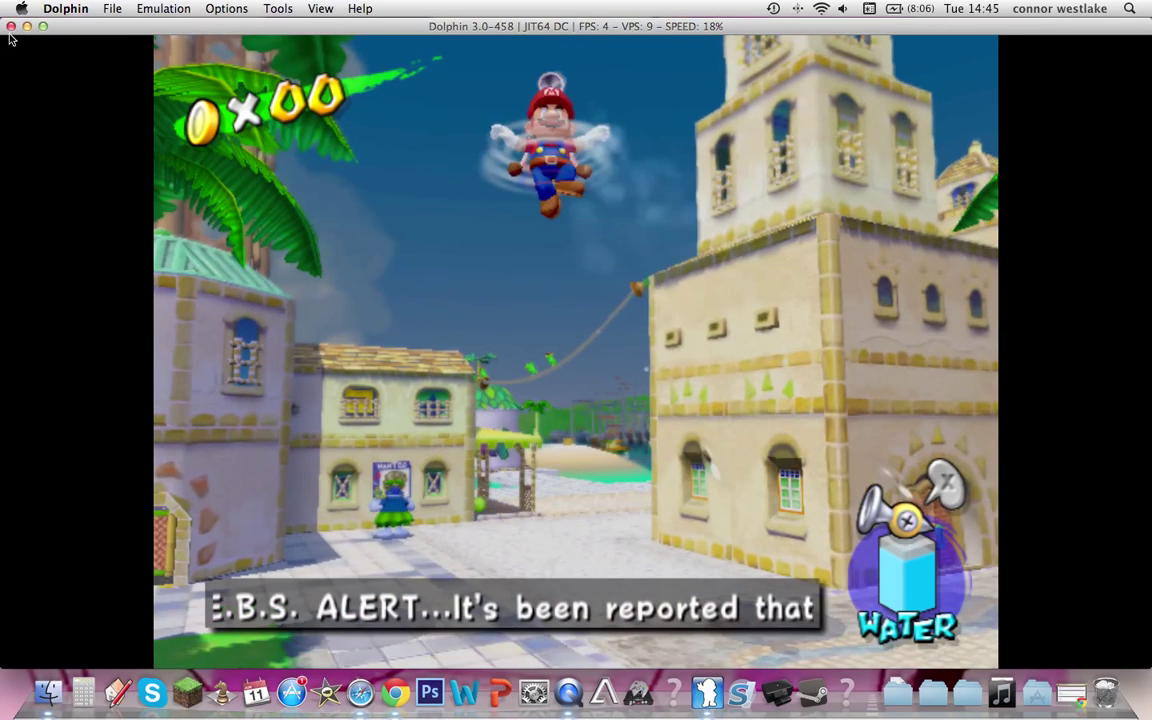
Close the game and the Dolphin emulator, and disconnect the PLAYSTATION(R)3 Controller from the Mac's Bluetooth
{"action": "left_click", "coordinate": [11, 27]}
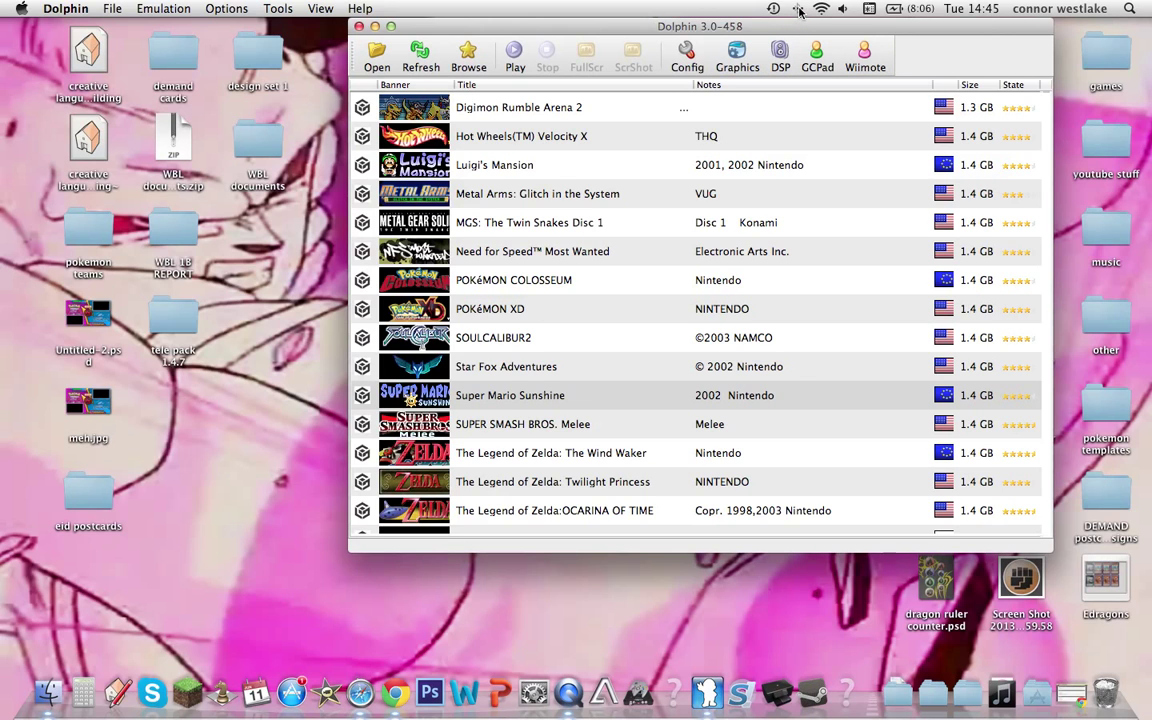
{"action": "left_click", "coordinate": [359, 26]}
{"action": "left_click", "coordinate": [797, 8]}
{"action": "mouse_move", "coordinate": [1005, 142]}
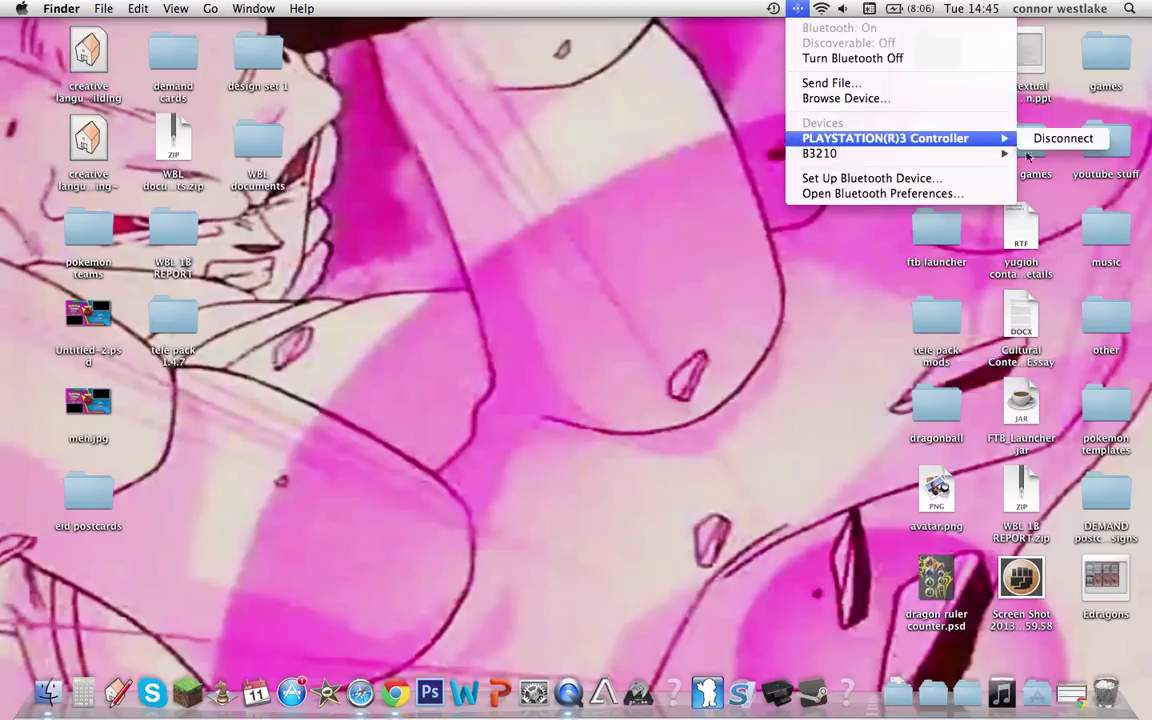
{"action": "left_click", "coordinate": [1060, 138]}
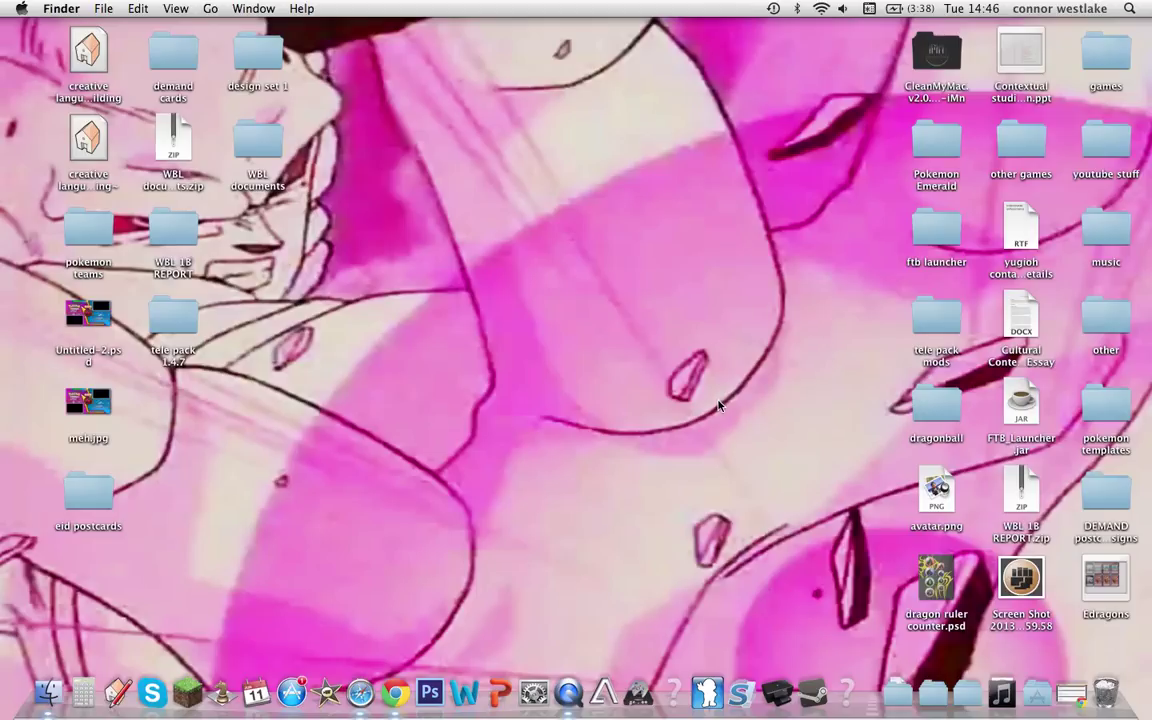
Check that the PLAYSTATION(R)3 Controller is connected over Bluetooth again and reopen Dolphin
{"action": "left_click", "coordinate": [798, 9]}
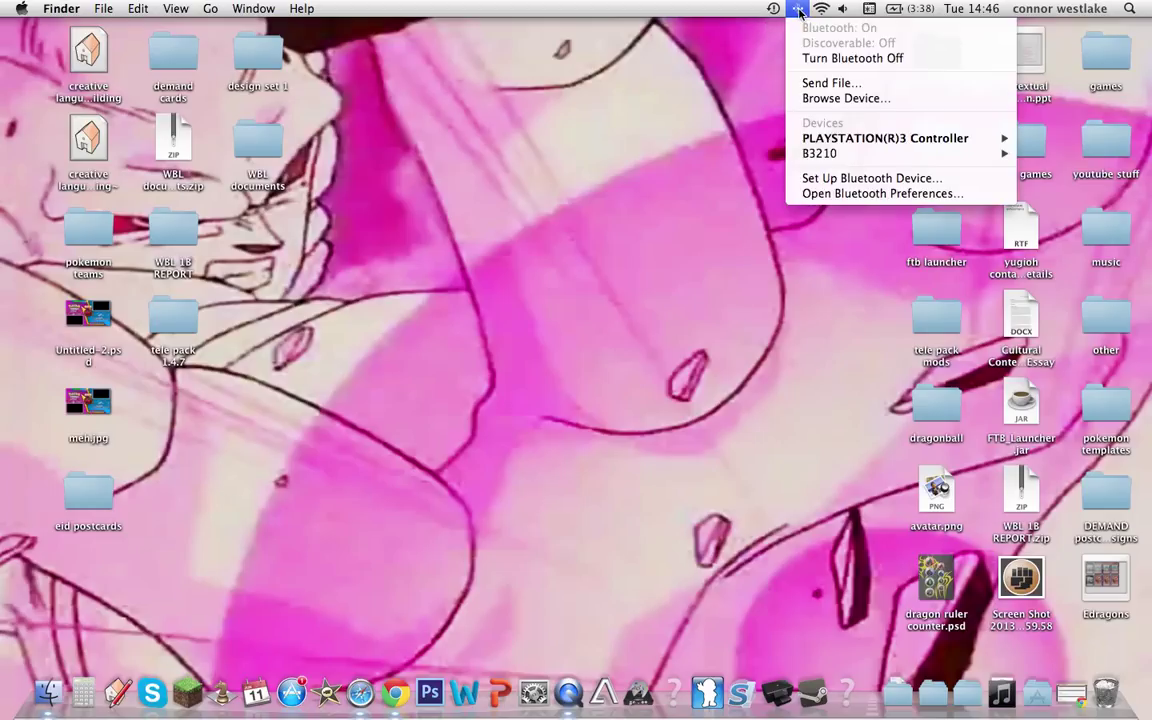
{"action": "left_click", "coordinate": [799, 10]}
{"action": "left_click", "coordinate": [676, 665]}
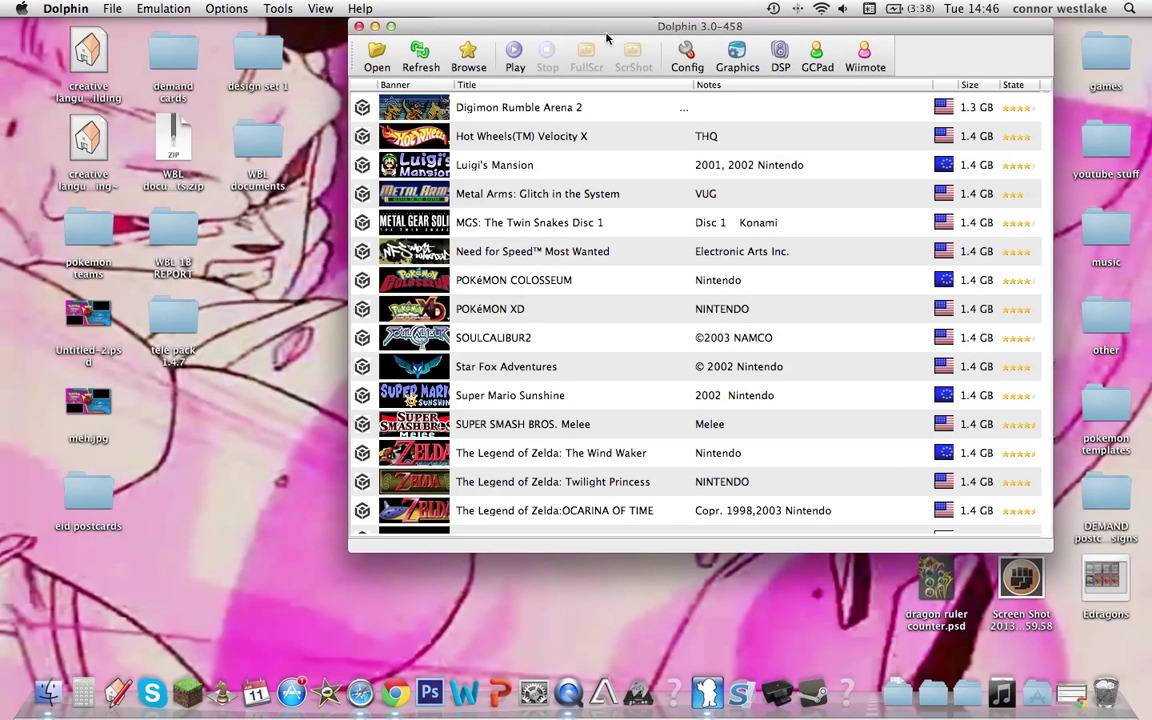
Review the GameCube Pad 1 device and button mapping, accept the configuration, and close Dolphin
{"action": "left_click", "coordinate": [818, 58]}
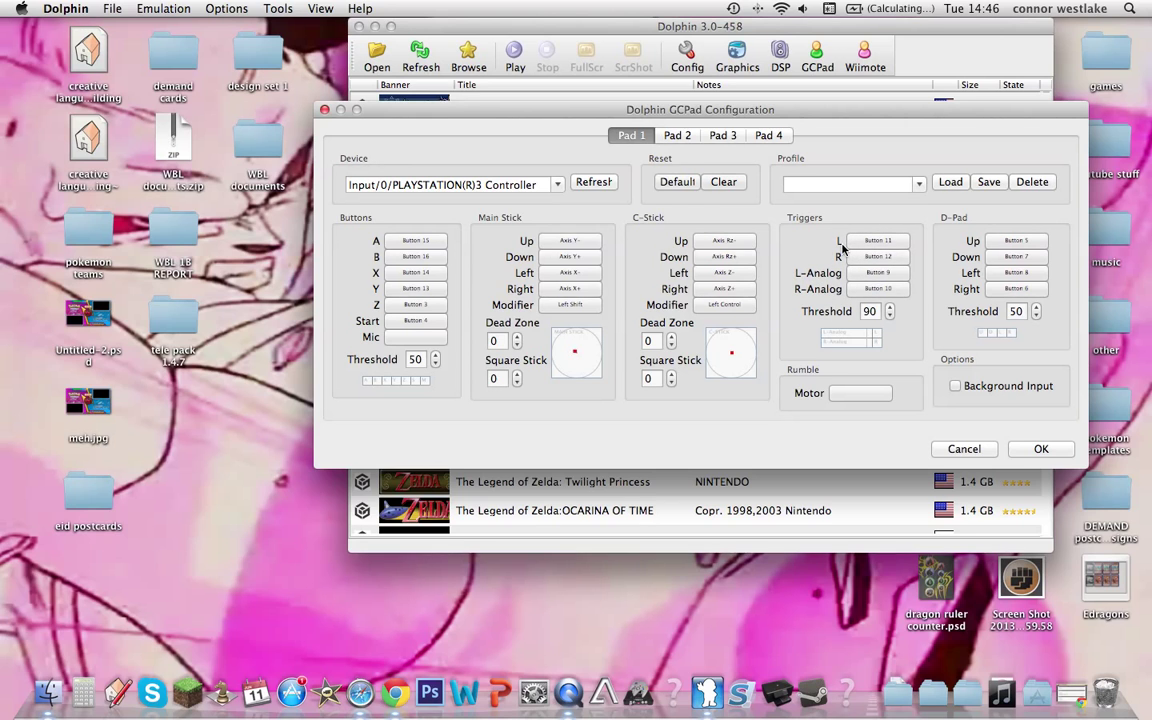
{"action": "left_click", "coordinate": [1041, 449]}
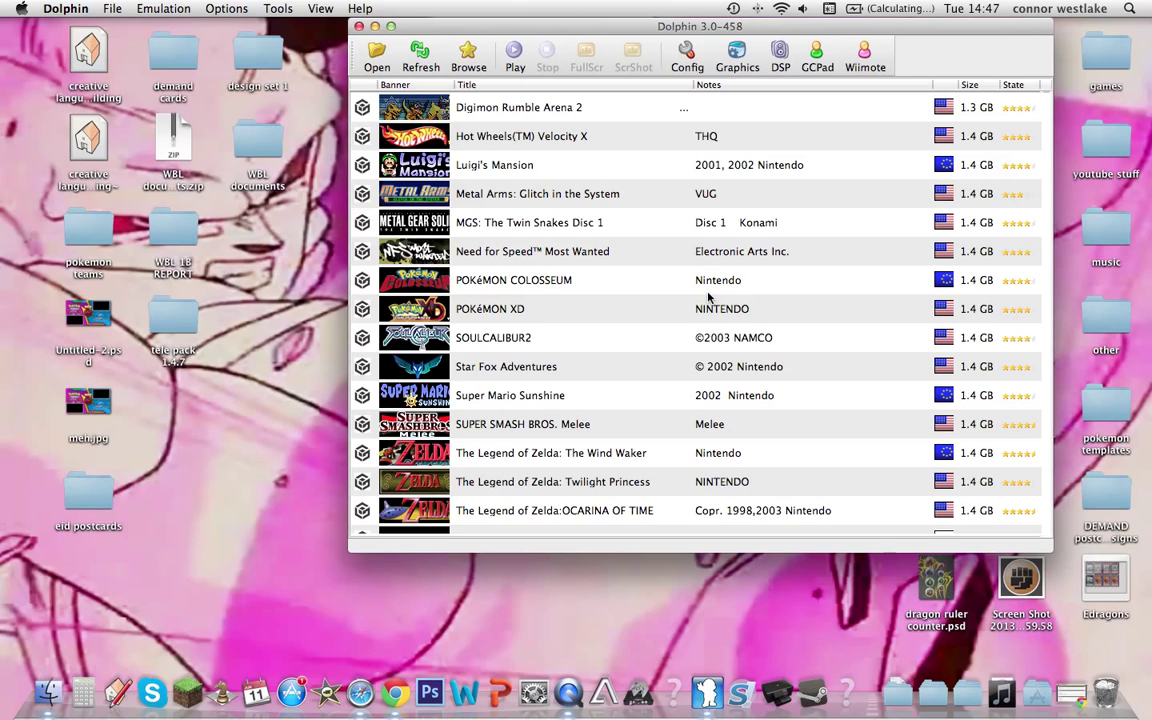
{"action": "left_click", "coordinate": [358, 27]}
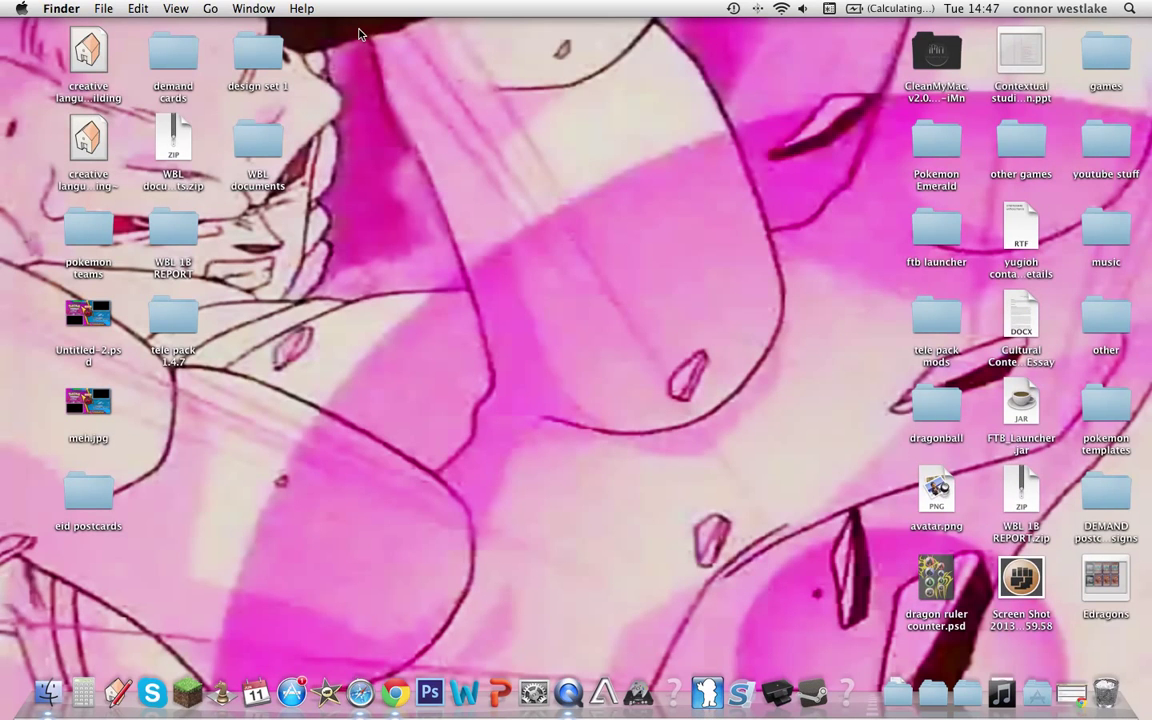